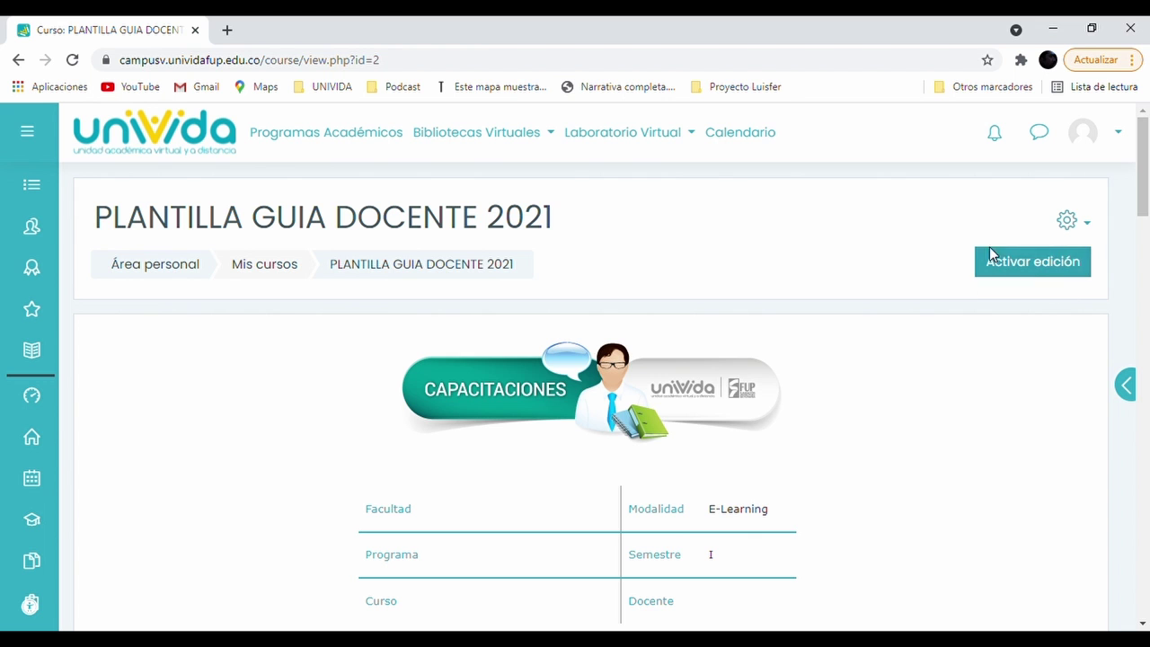
# Turn on editing for the course and open the assignment "tarea de prueba" in Unidad Temática 1
pyautogui.click(1018, 264)
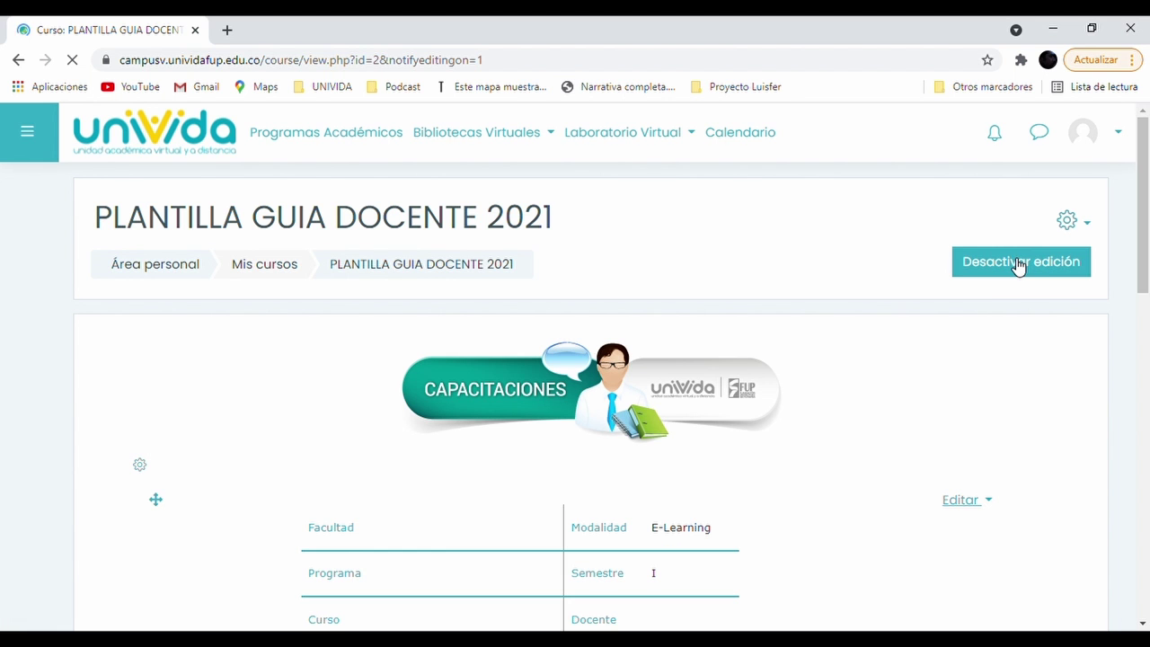
pyautogui.scroll(-6, 889, 286)
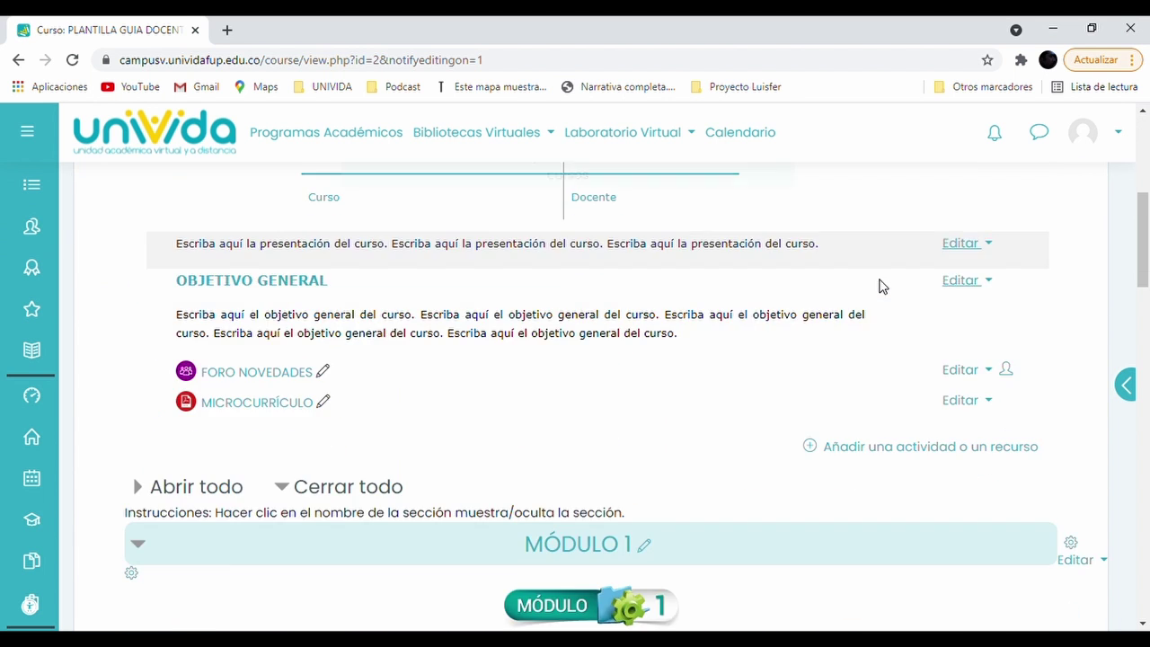
pyautogui.scroll(-5, 885, 285)
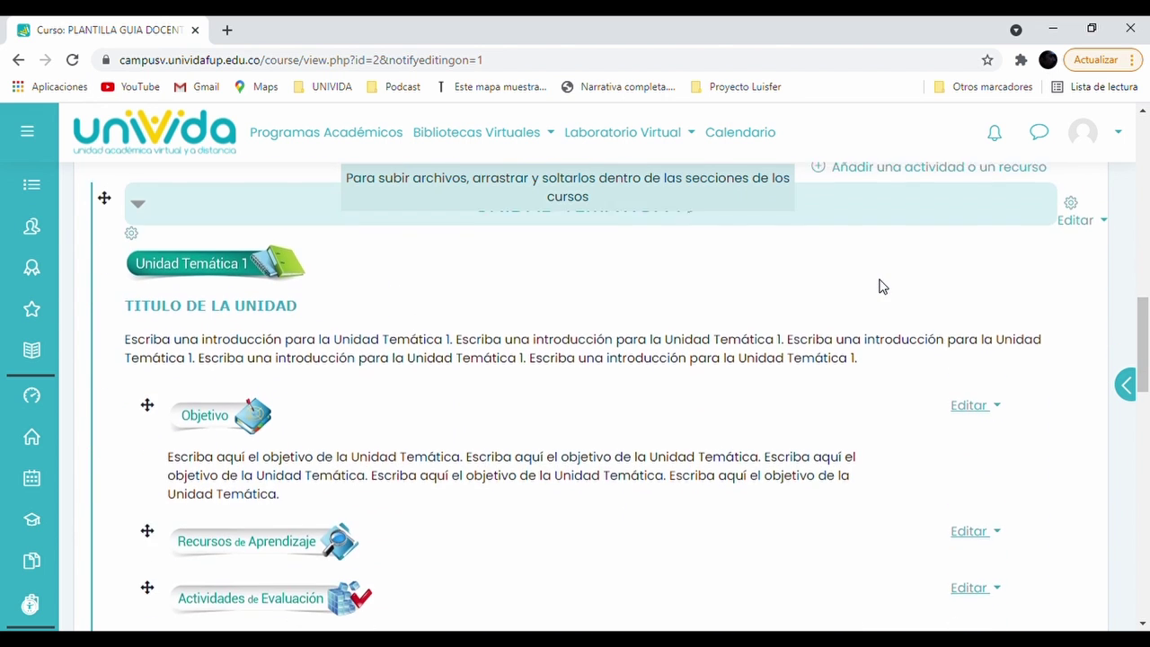
pyautogui.scroll(-1, 876, 287)
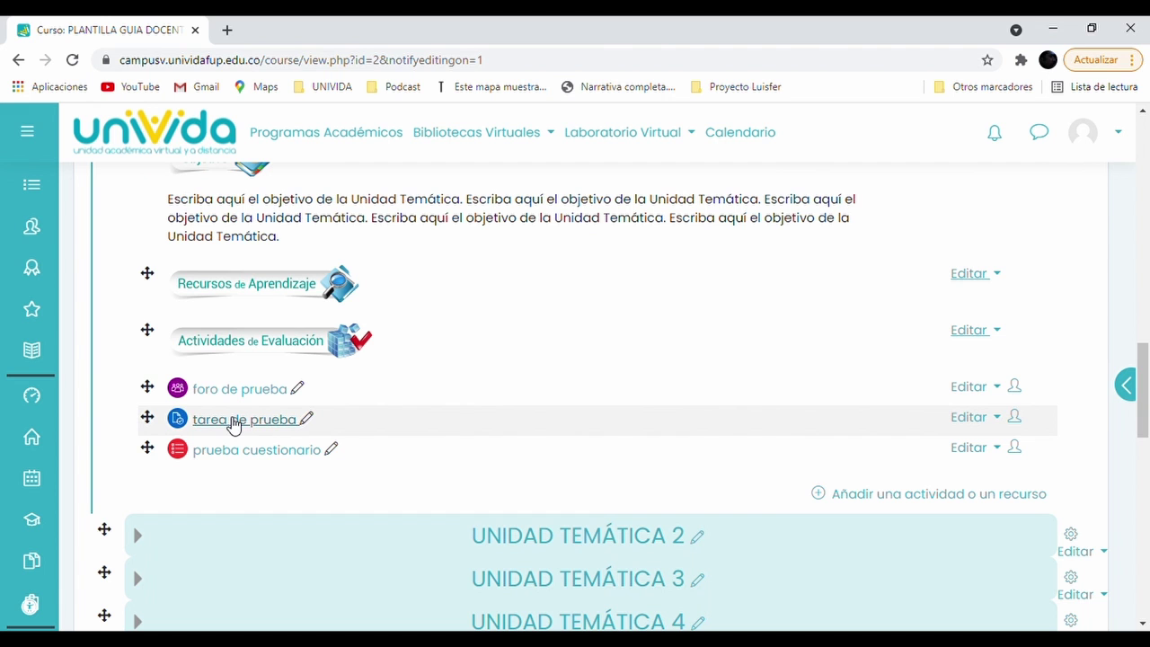
pyautogui.click(234, 423)
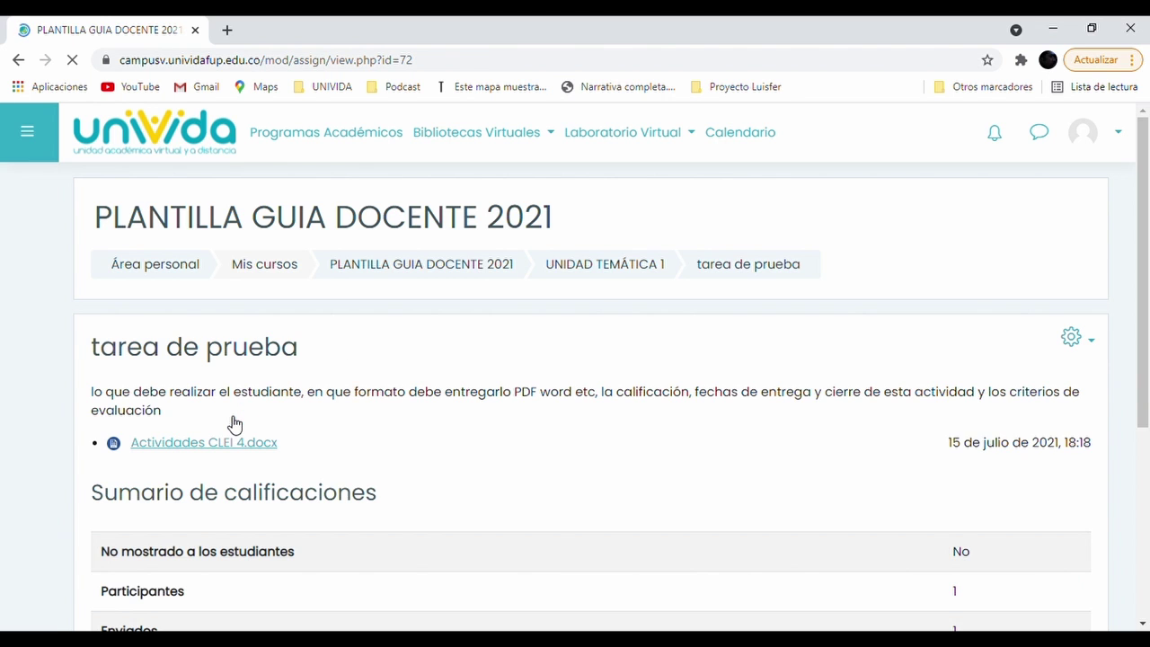
# Review the assignment's title, instructions and attached file Actividades CLEI 4.docx
pyautogui.scroll(-2, 367, 375)
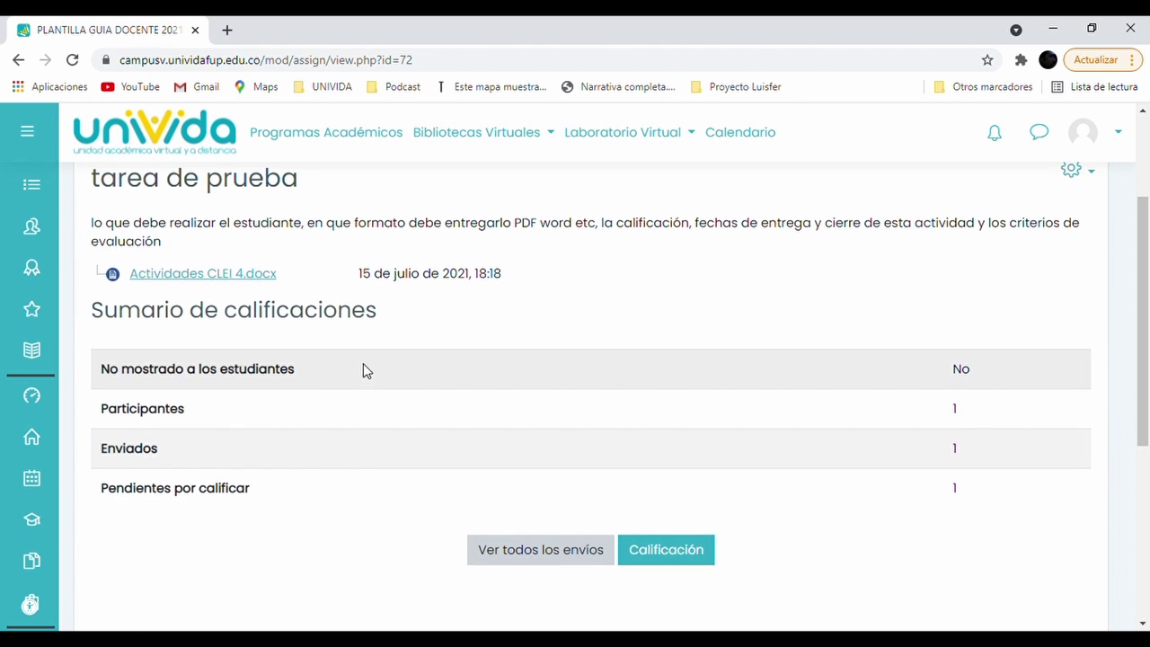
pyautogui.doubleClick(243, 184)
pyautogui.tripleClick(243, 193)
pyautogui.doubleClick(227, 225)
pyautogui.tripleClick(228, 227)
pyautogui.click(232, 231)
pyautogui.doubleClick(250, 227)
pyautogui.tripleClick(255, 230)
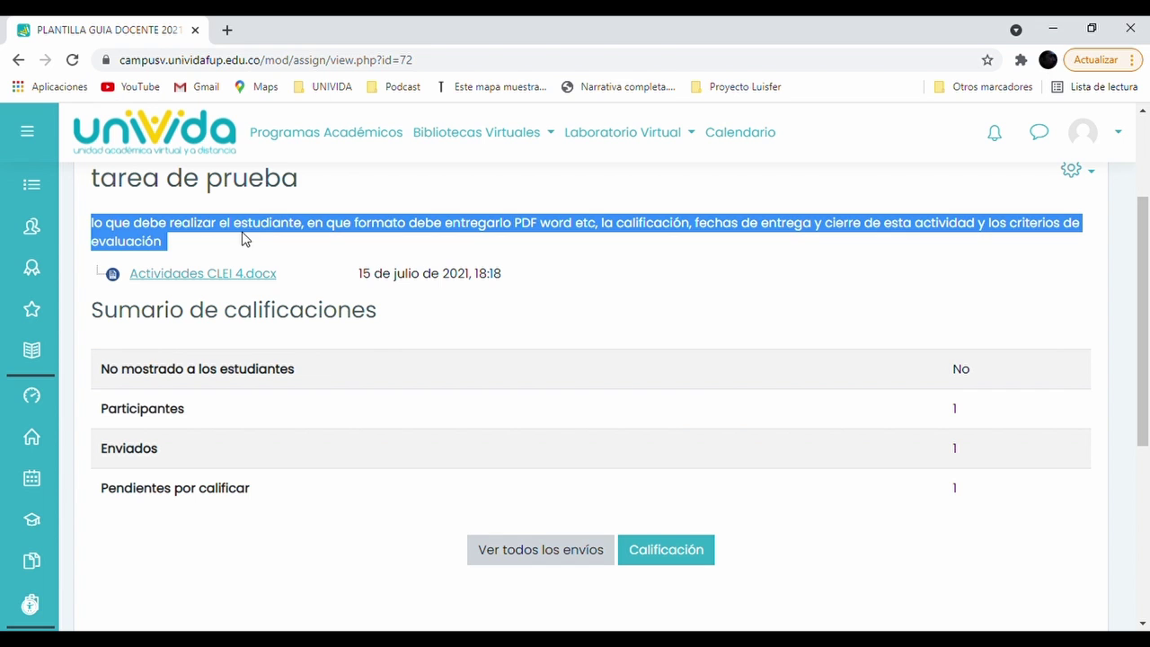
pyautogui.moveTo(279, 274); pyautogui.dragTo(125, 275)
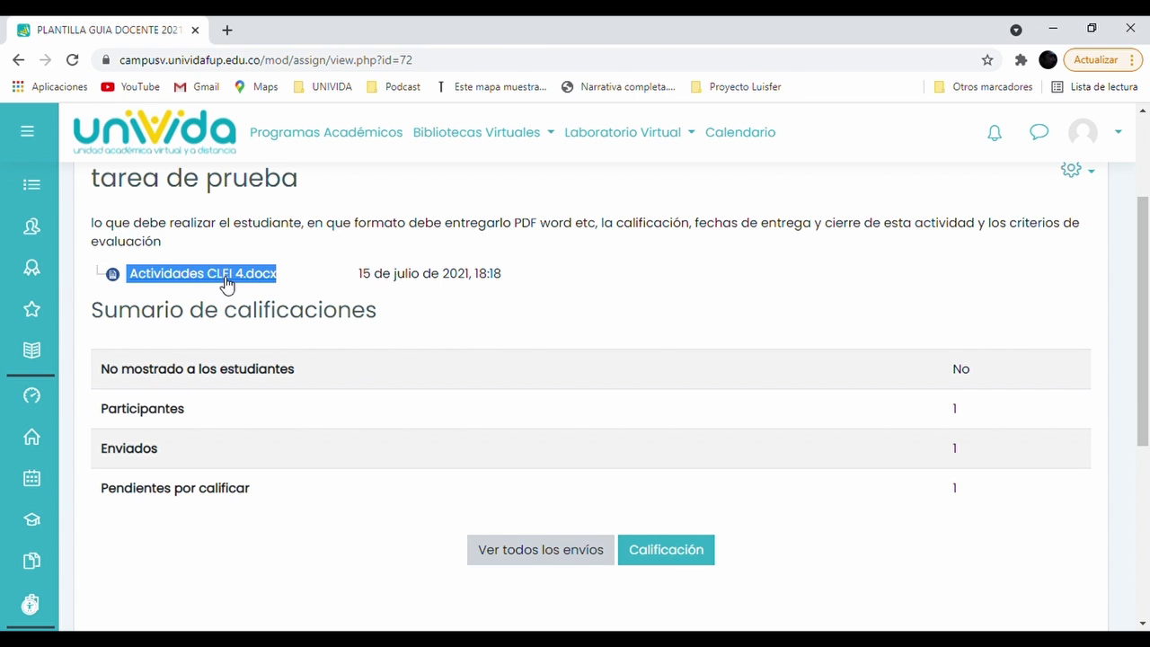
pyautogui.tripleClick(293, 231)
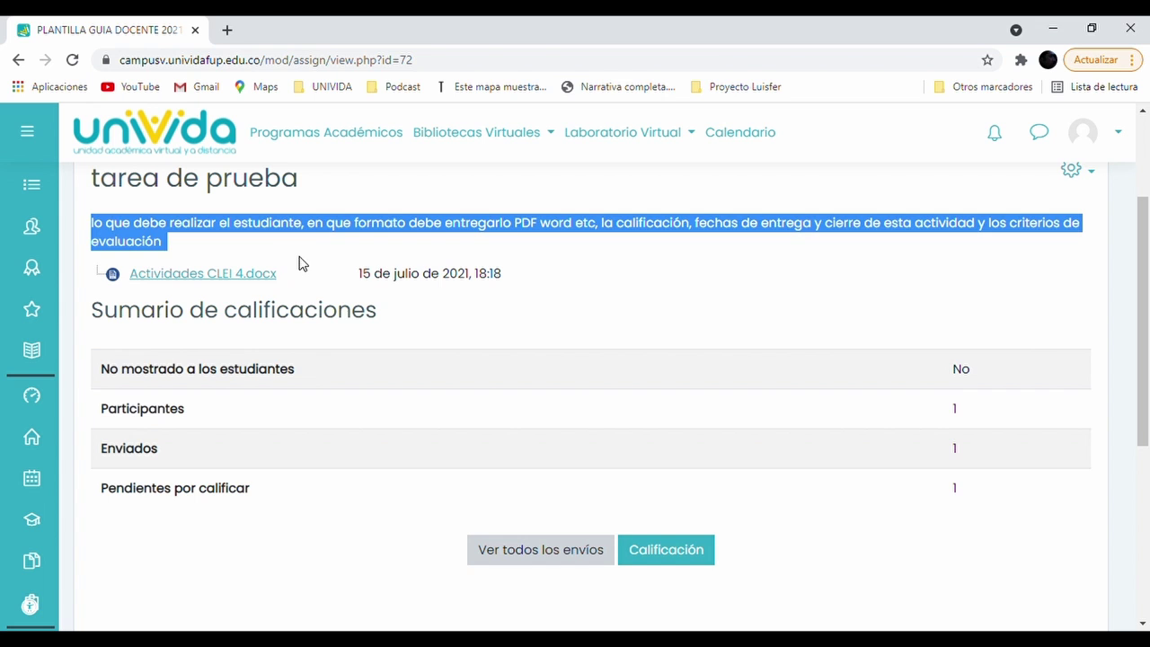
# Examine the assignment's grading summary, including participants, submitted work and submissions pending grading
pyautogui.scroll(-1, 340, 282)
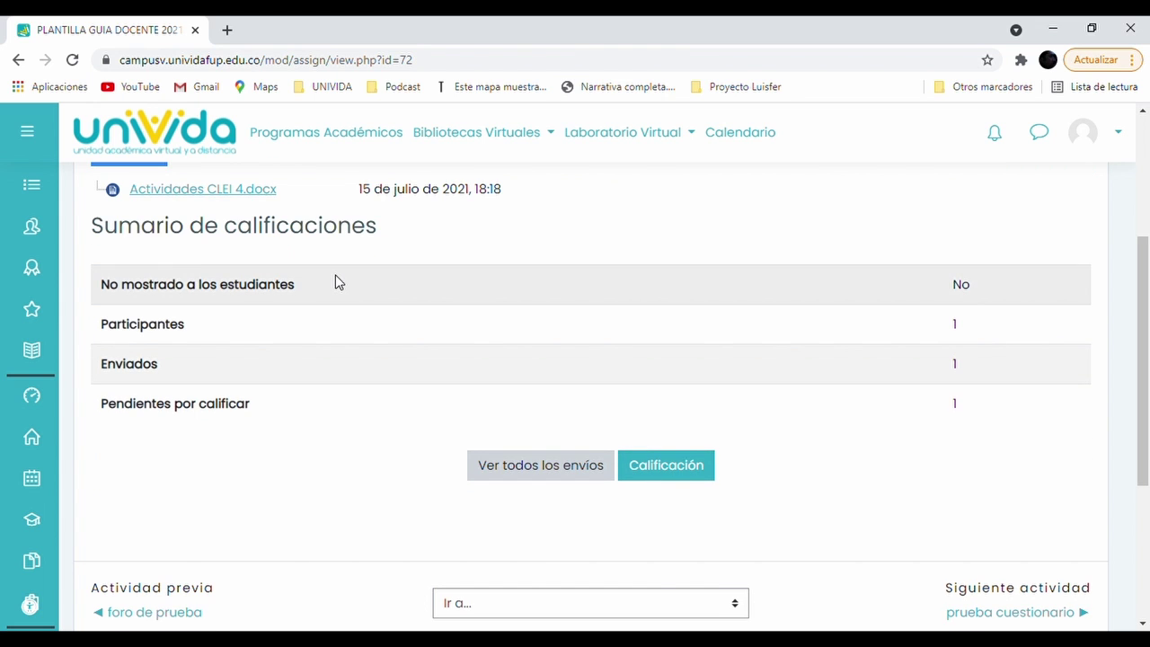
pyautogui.moveTo(91, 225); pyautogui.dragTo(398, 252)
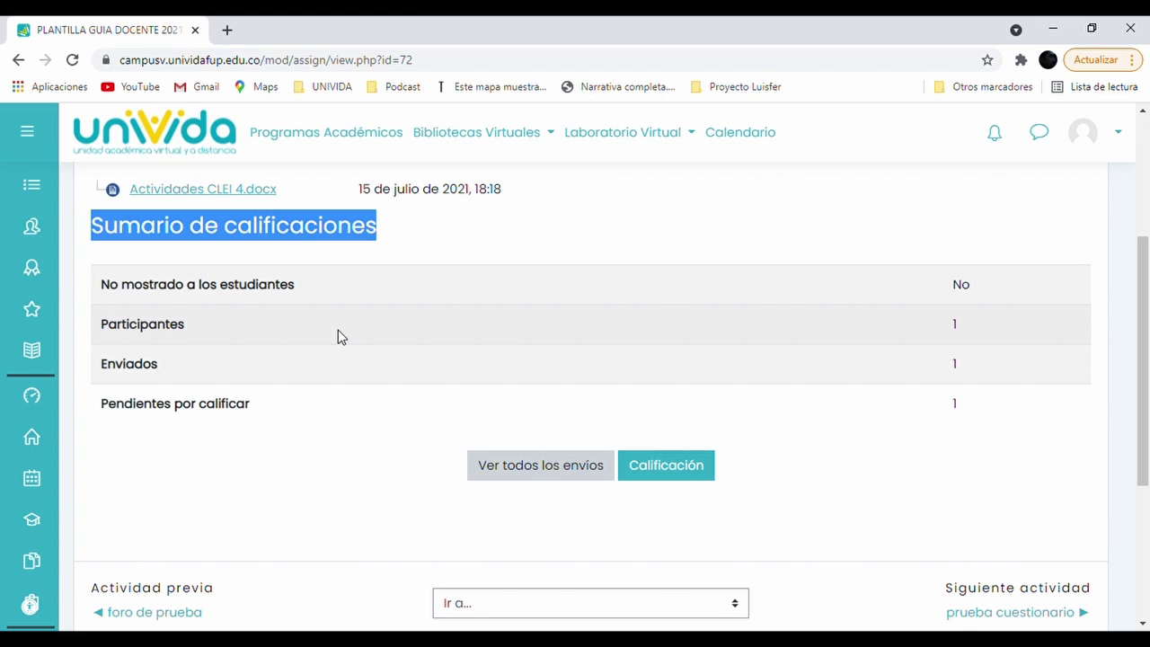
pyautogui.click(135, 329)
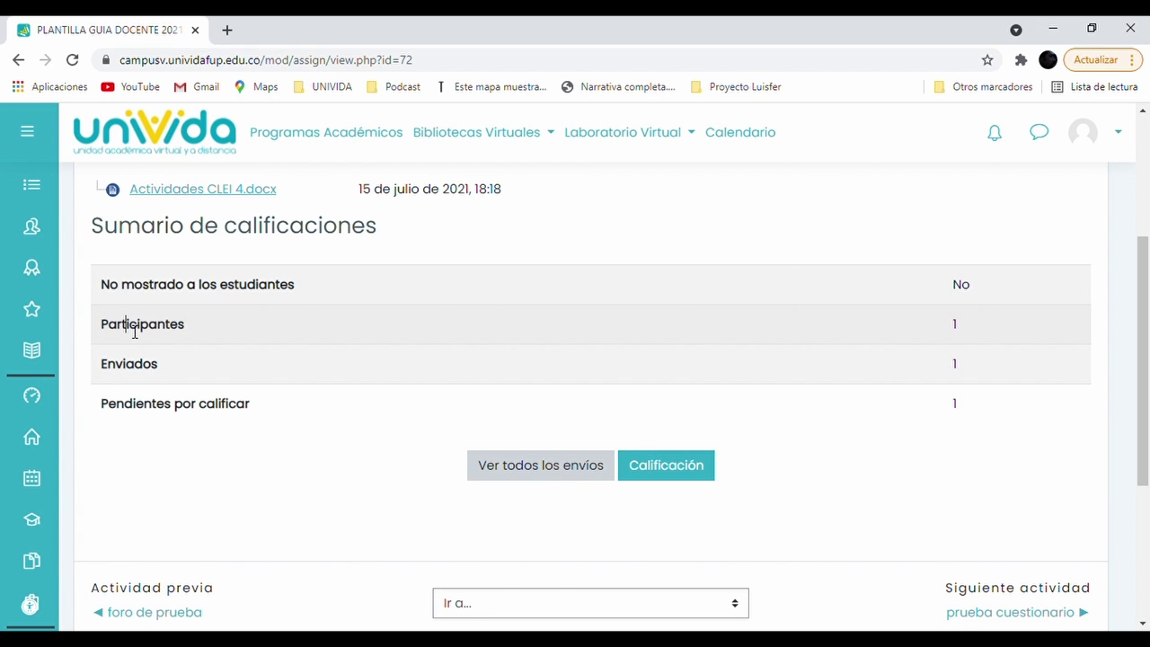
pyautogui.doubleClick(134, 329)
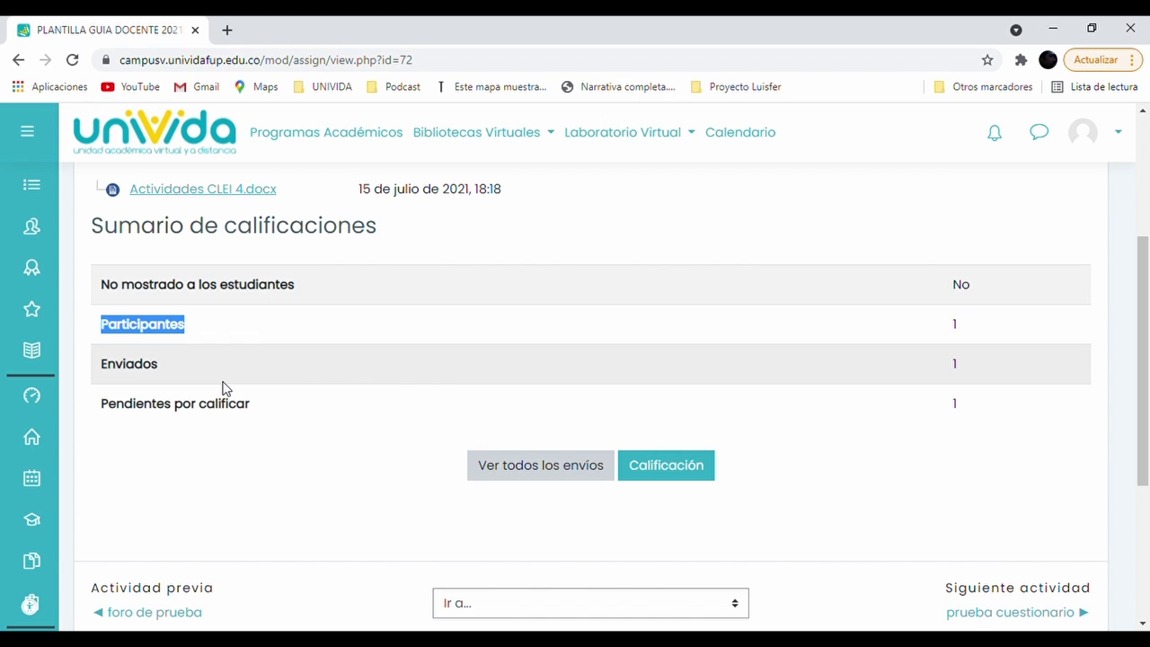
pyautogui.click(154, 370)
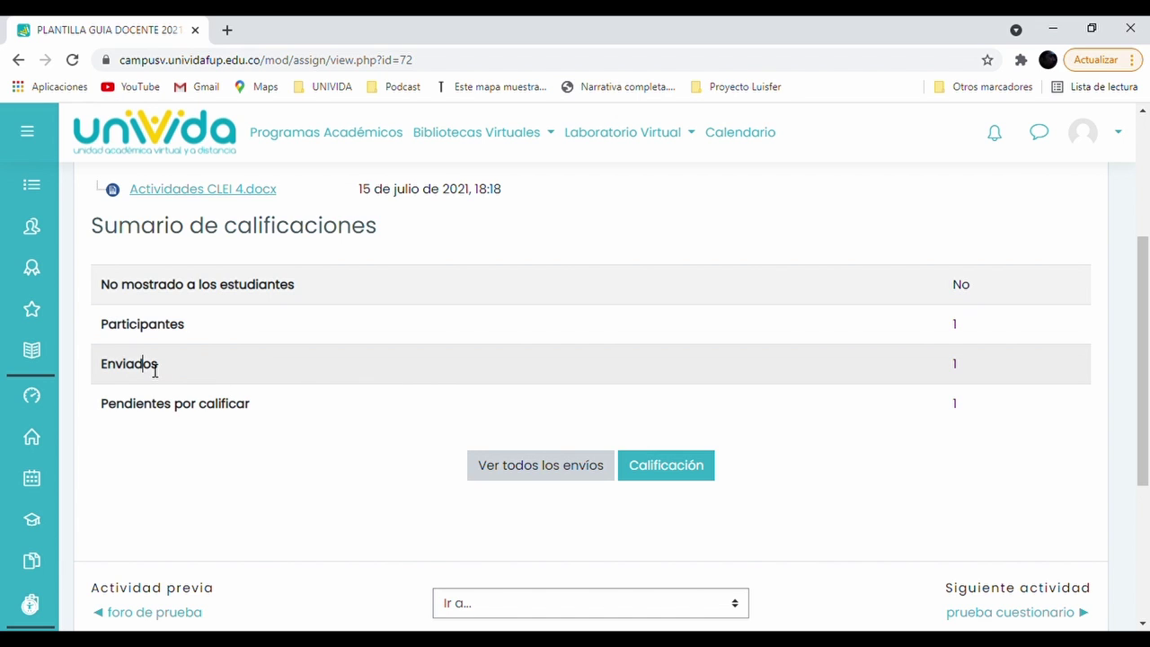
pyautogui.doubleClick(195, 409)
pyautogui.tripleClick(196, 412)
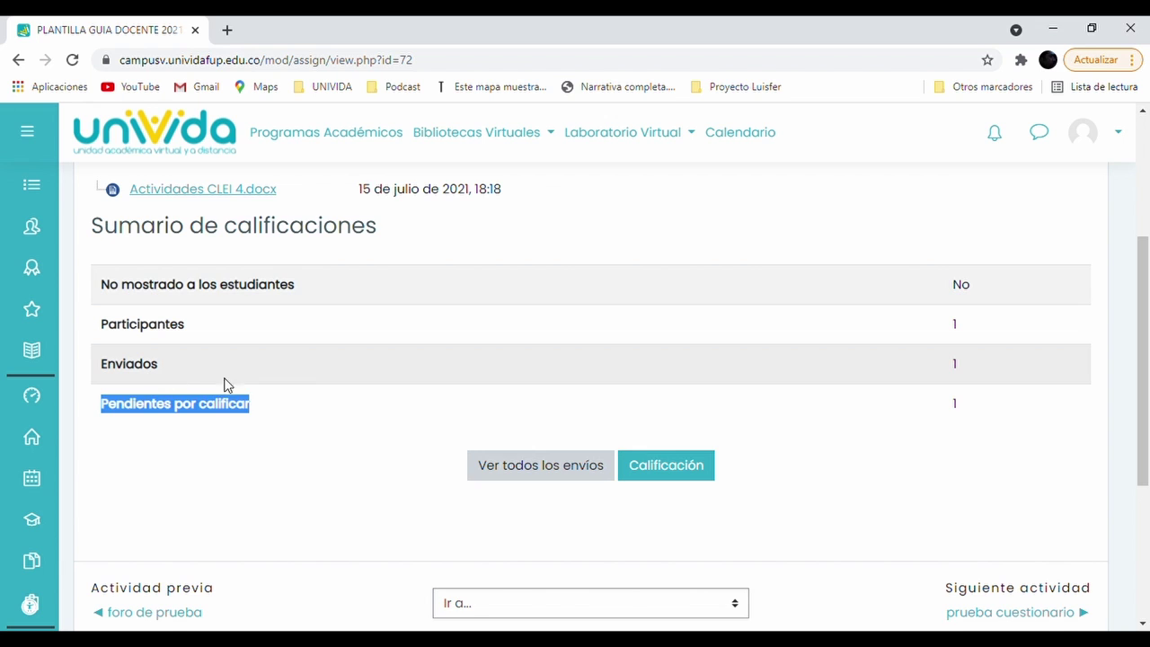
pyautogui.click(326, 491)
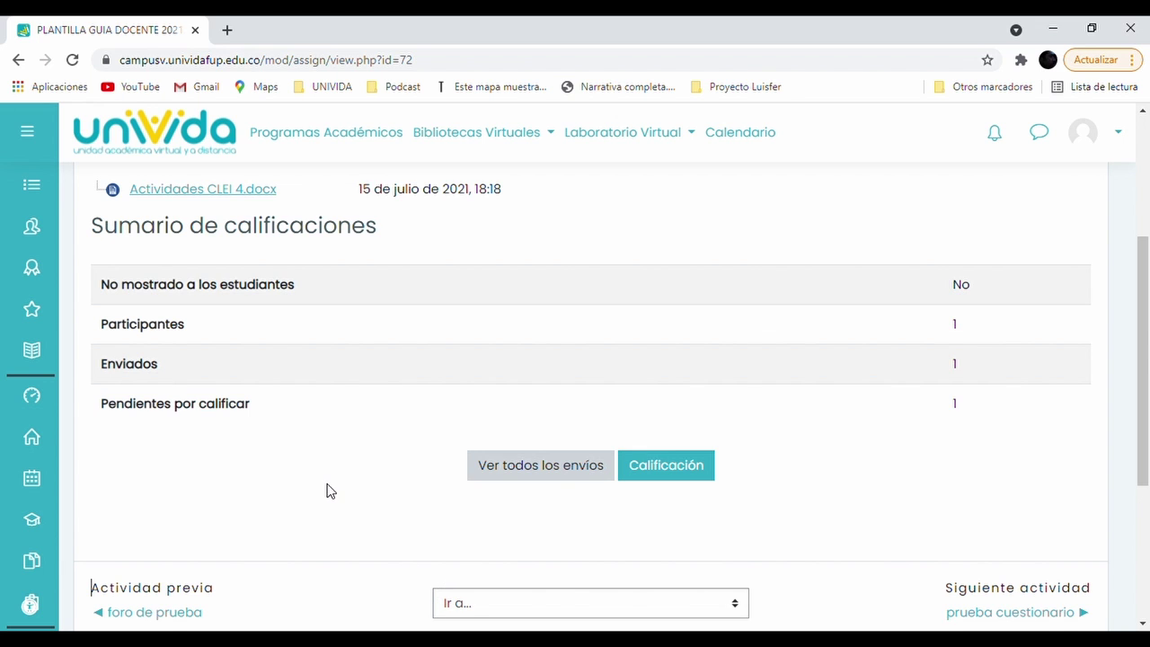
# View all submissions of the assignment and download the student's submitted file 2202-6714-1-PB.pdf
pyautogui.click(550, 473)
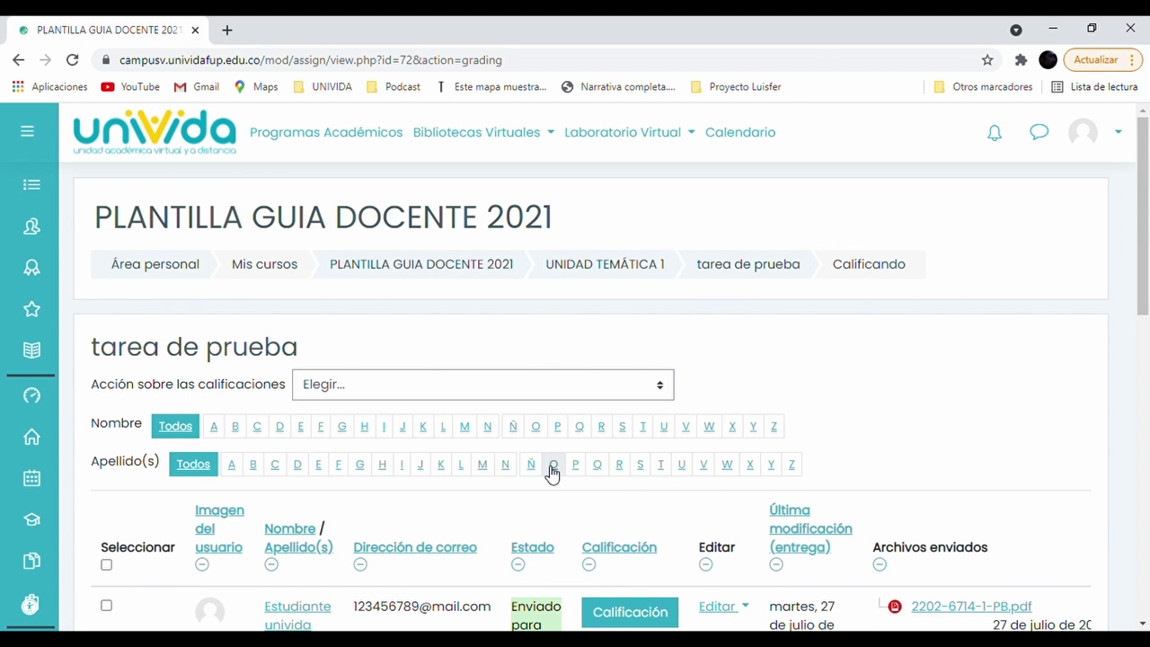
pyautogui.scroll(-2, 552, 469)
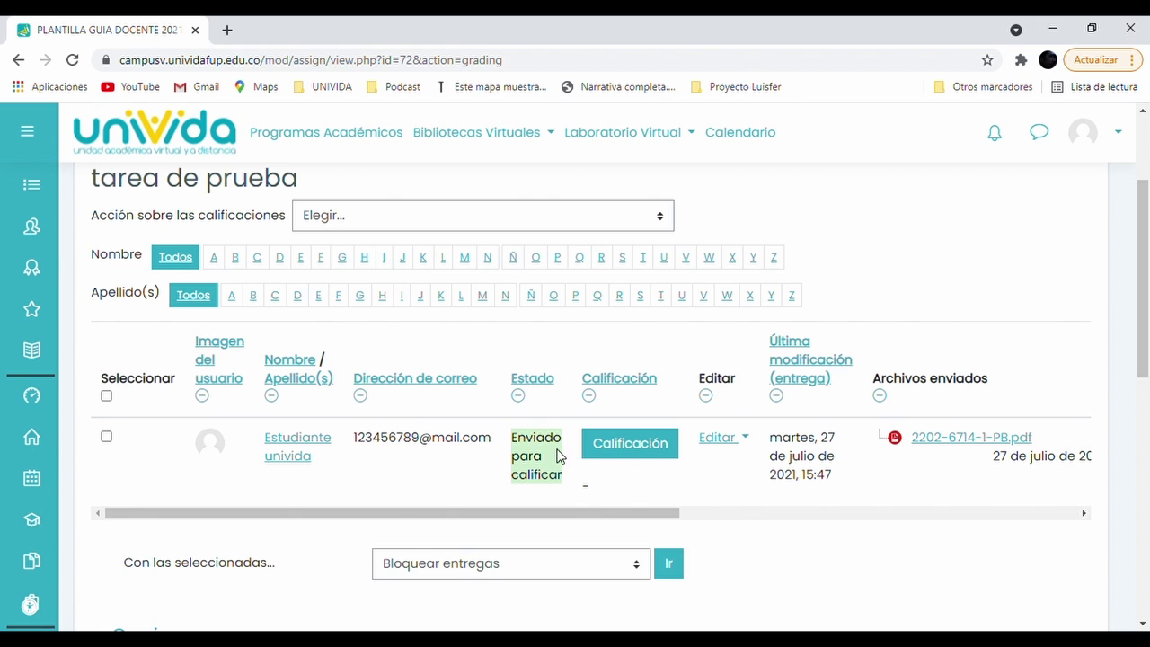
pyautogui.doubleClick(809, 482)
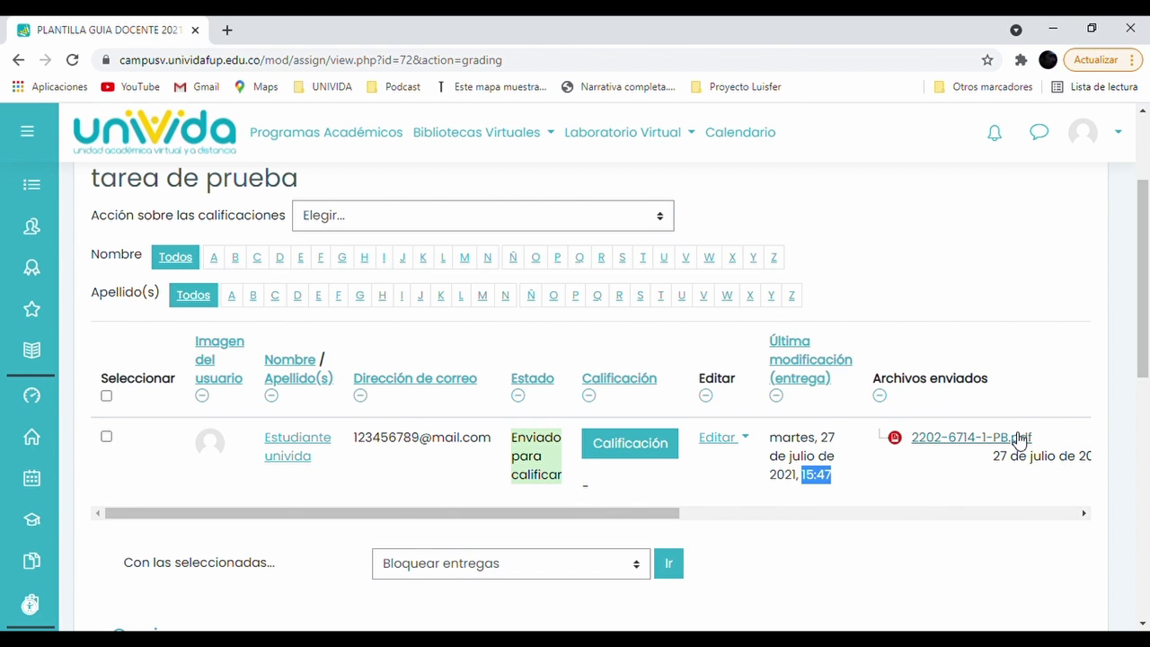
pyautogui.click(959, 448)
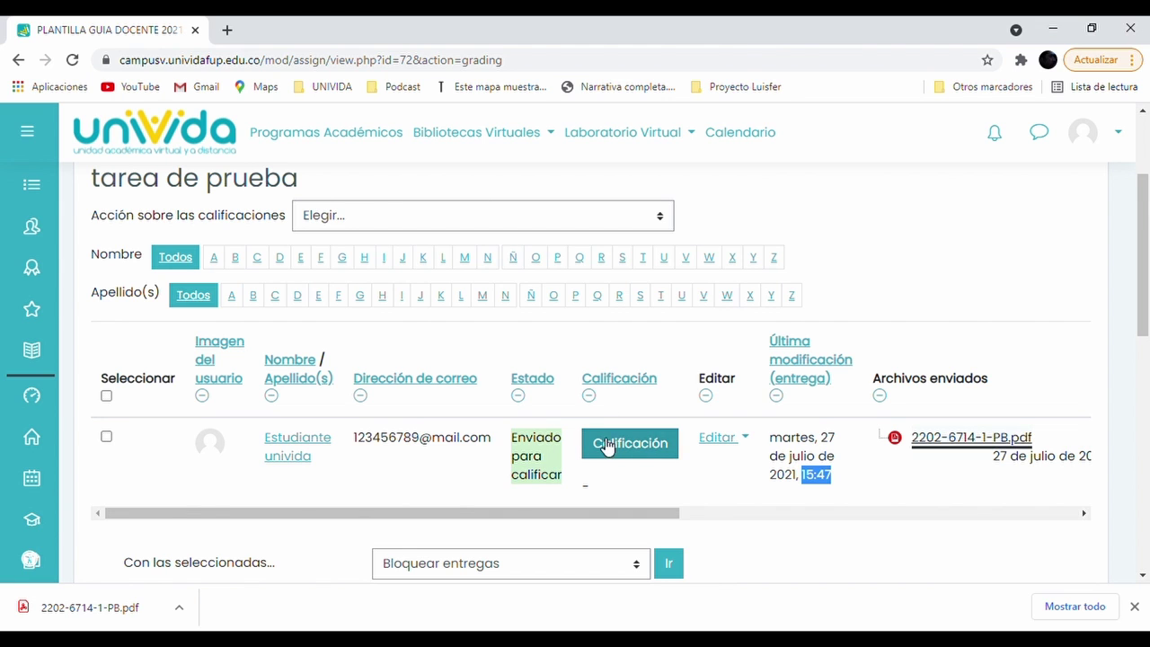
# Open the grading page for the student's submission and dismiss the PDF alert
pyautogui.click(667, 450)
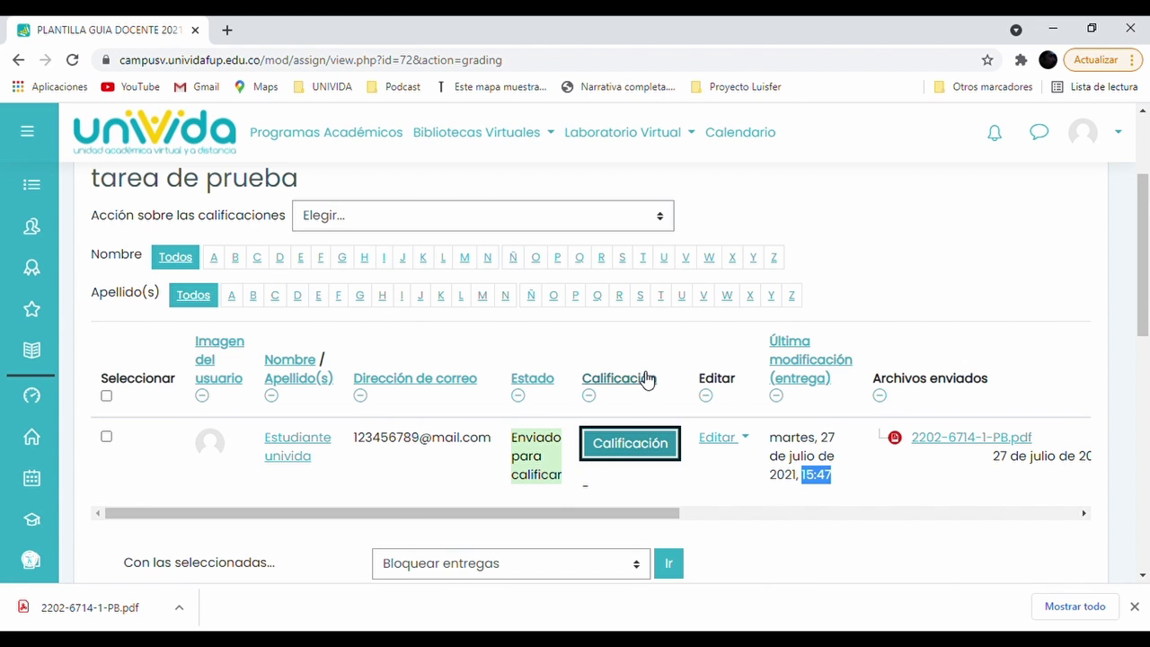
pyautogui.click(626, 455)
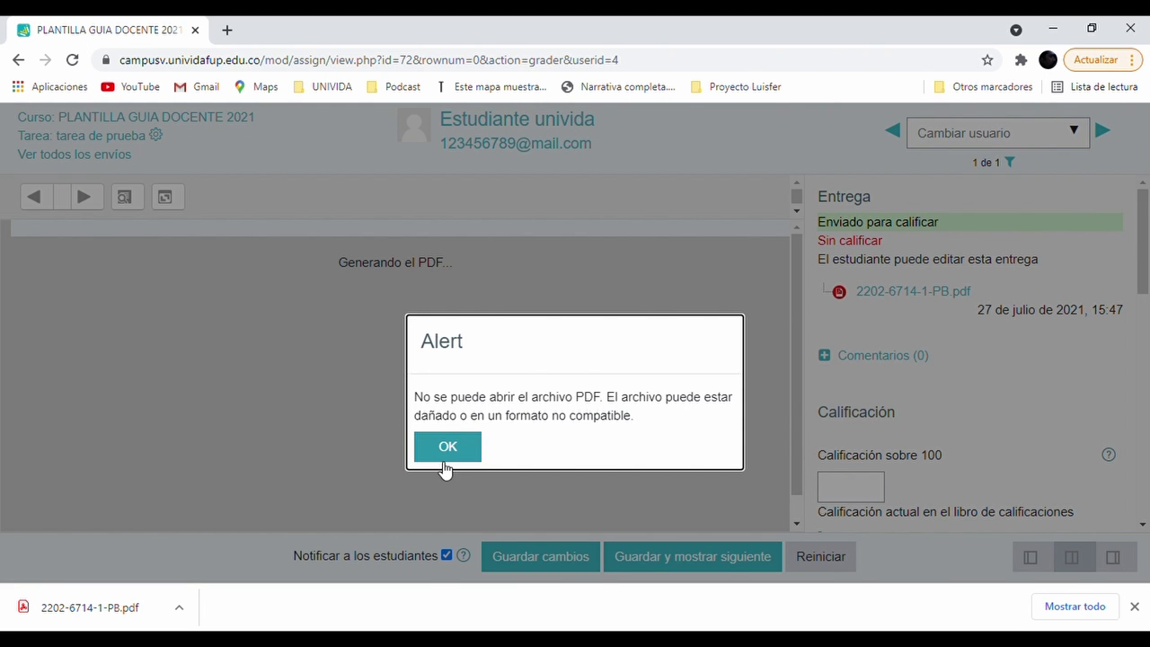
pyautogui.click(446, 462)
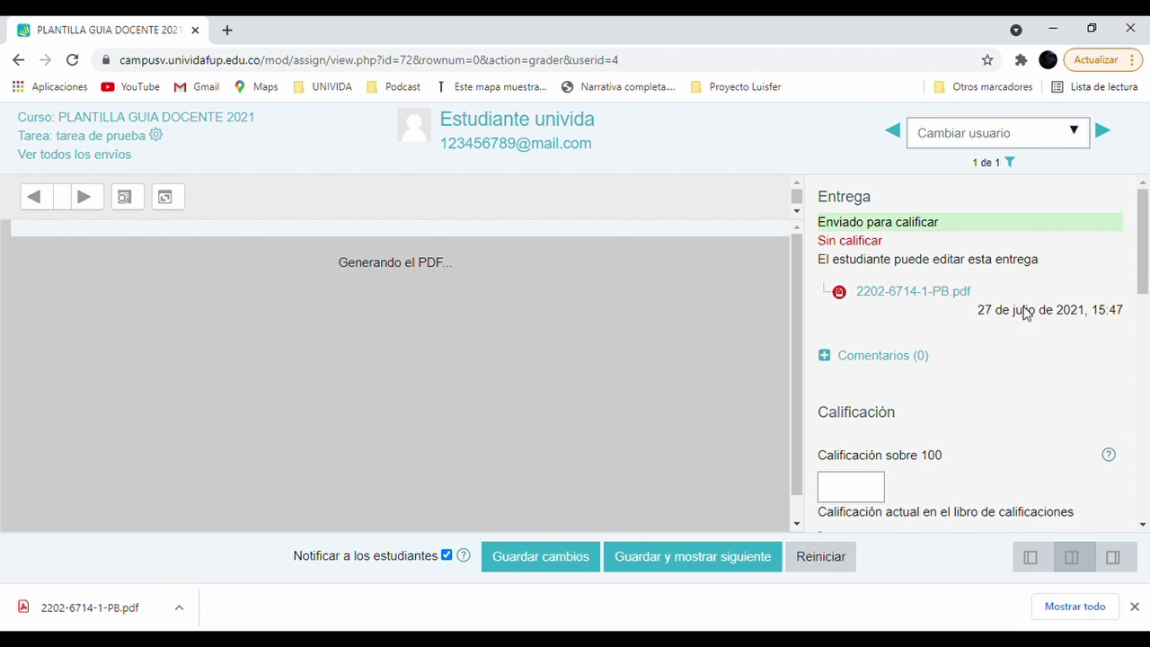
# Enter a grade of 98 out of 100 for the student's submission
pyautogui.scroll(-2, 886, 293)
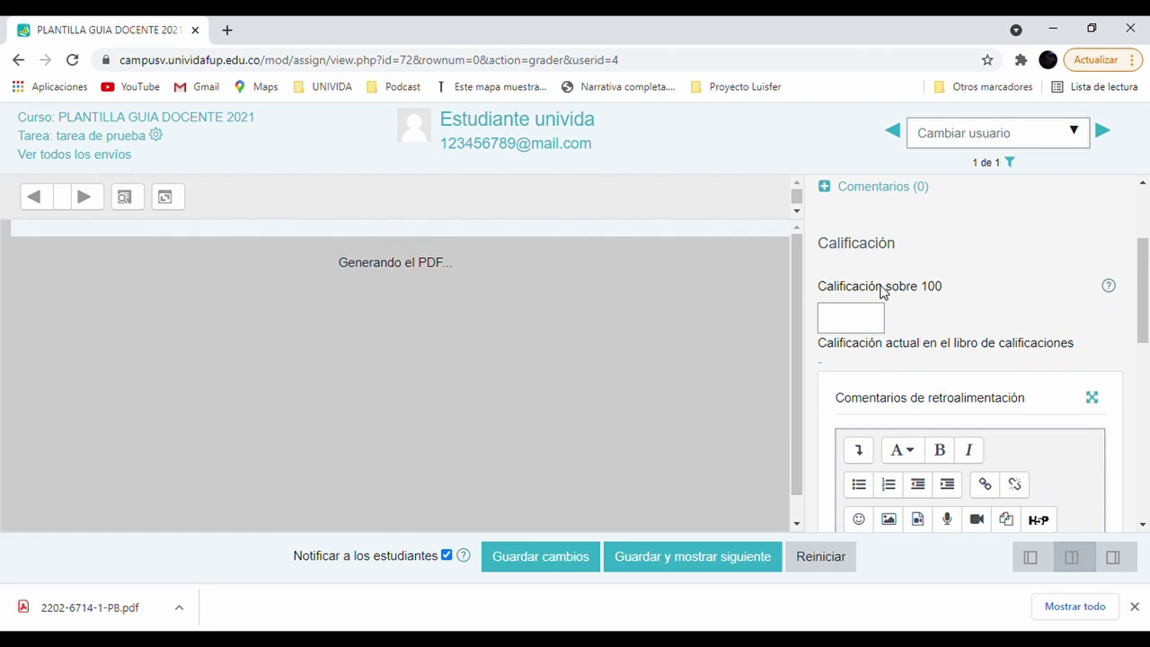
pyautogui.moveTo(816, 239); pyautogui.dragTo(928, 306)
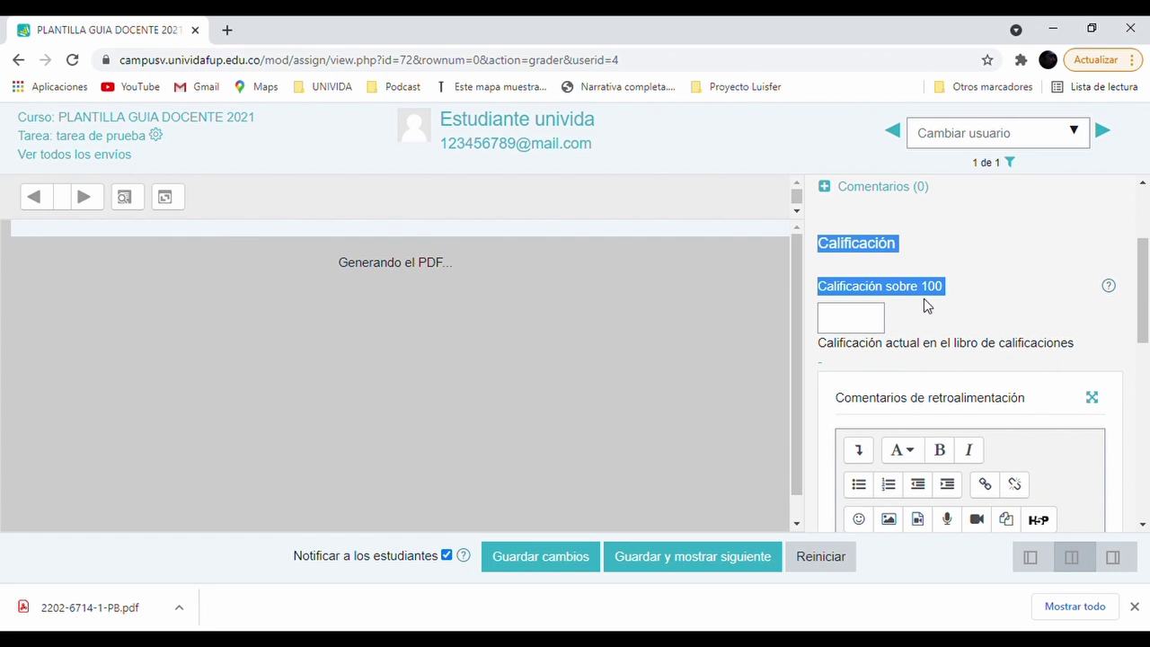
pyautogui.click(847, 322)
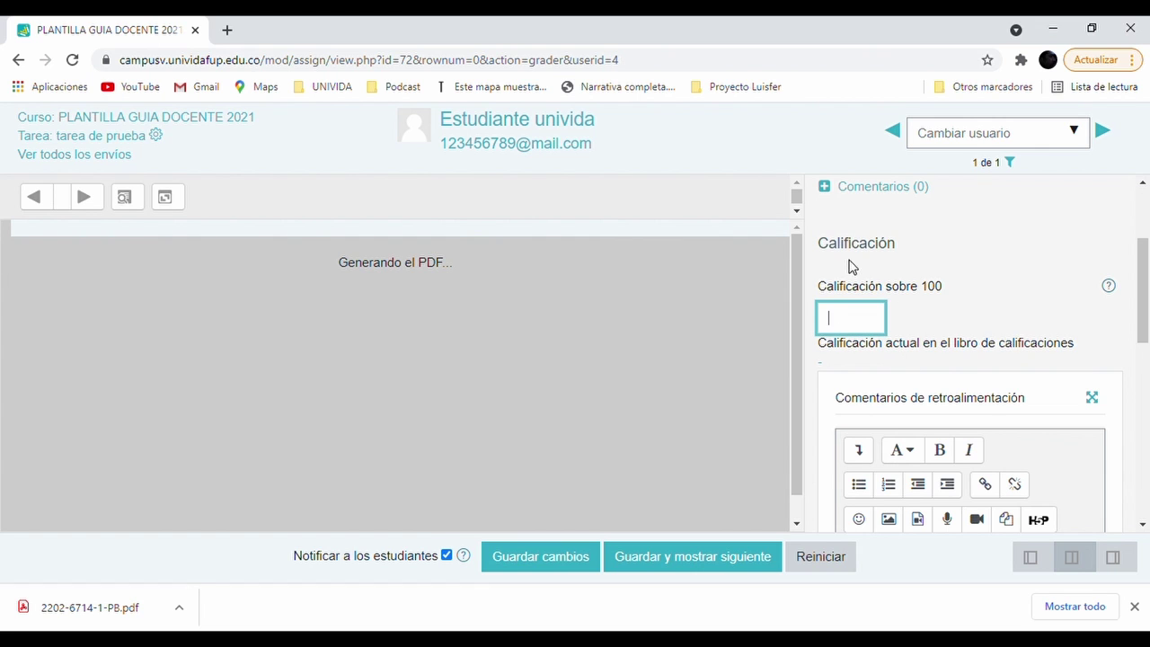
pyautogui.moveTo(819, 241); pyautogui.dragTo(939, 304)
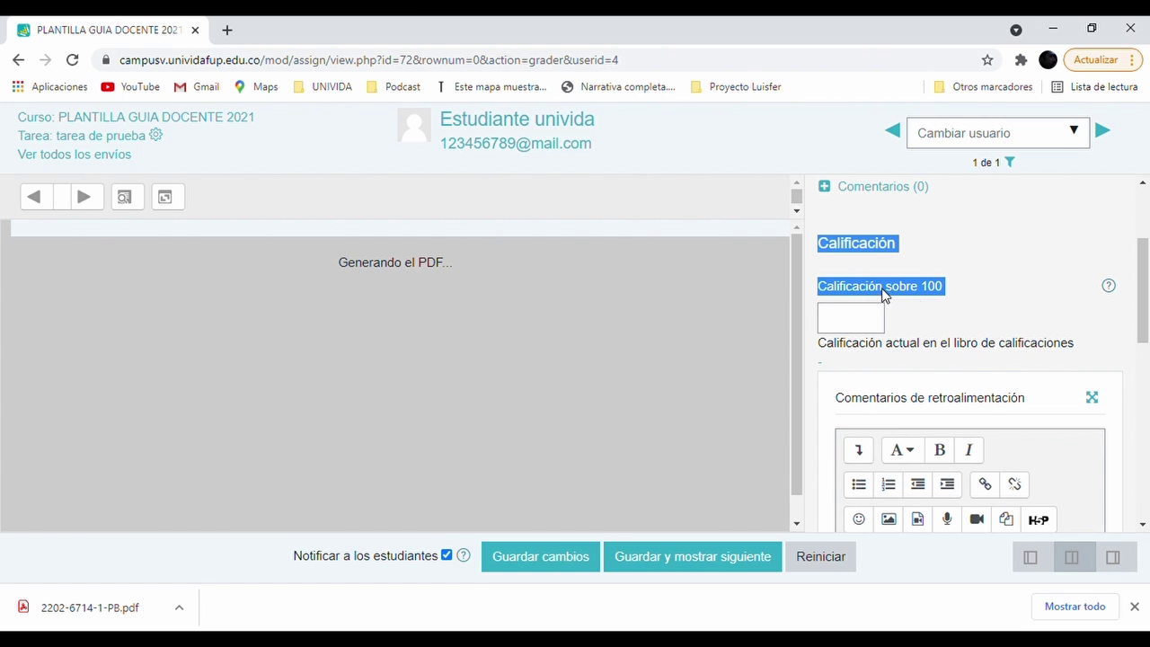
pyautogui.click(852, 317)
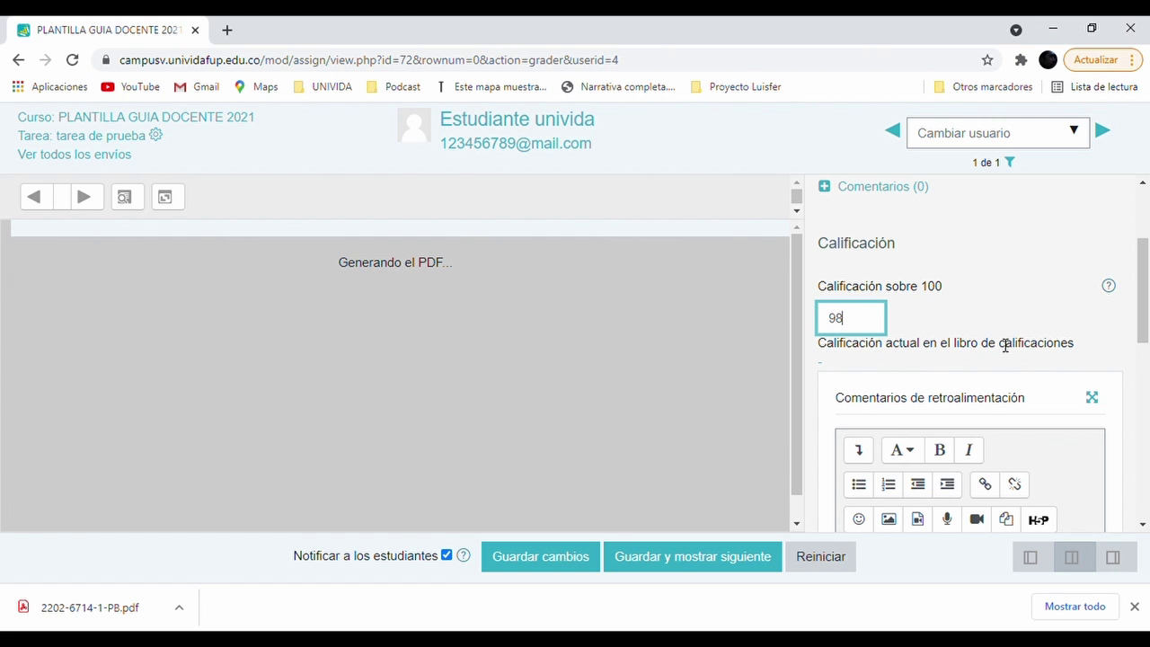
# Examine the feedback comments editor and the feedback files section below the grade
pyautogui.scroll(-1, 955, 360)
pyautogui.scroll(-1, 958, 362)
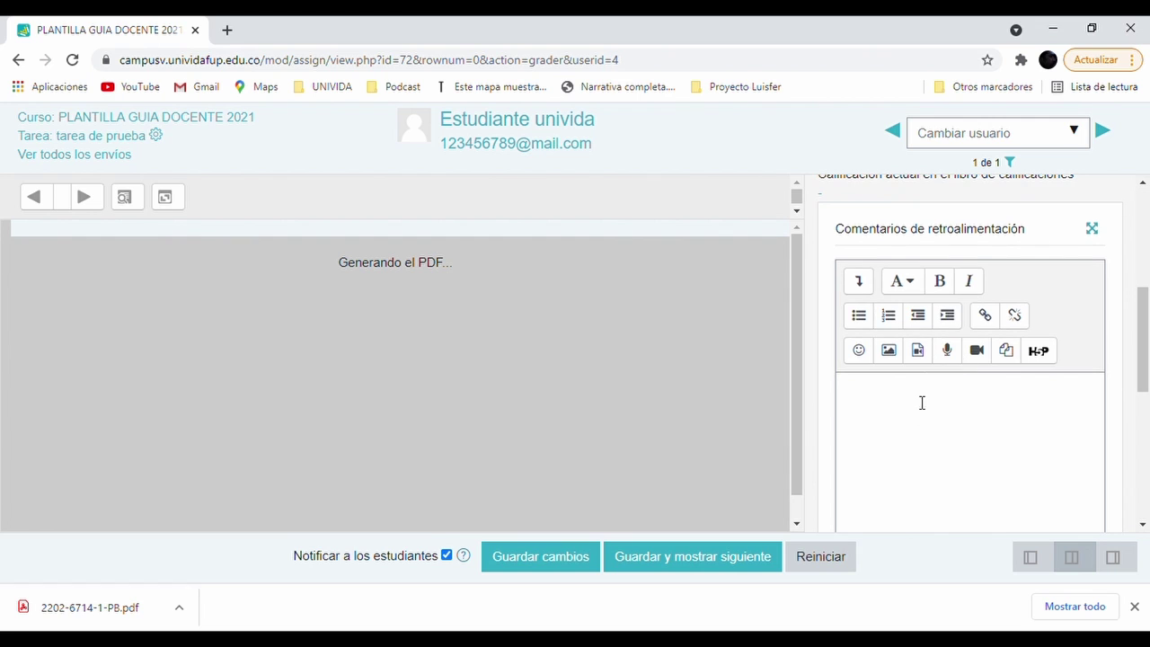
pyautogui.click(901, 421)
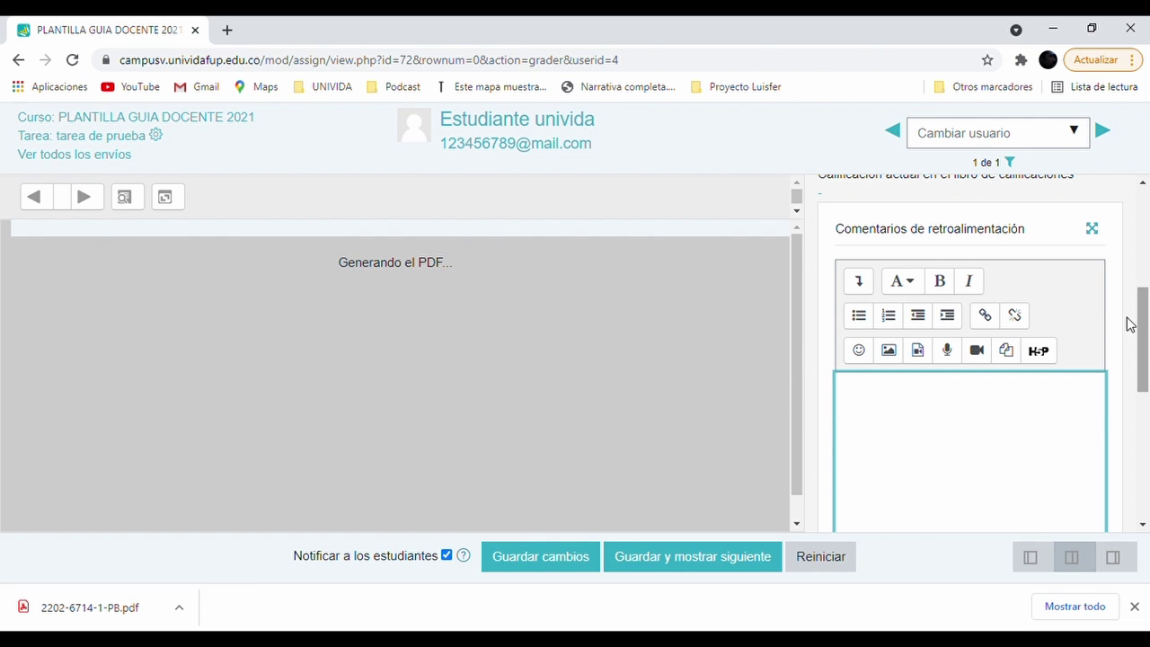
pyautogui.scroll(2, 931, 326)
pyautogui.scroll(-3, 901, 325)
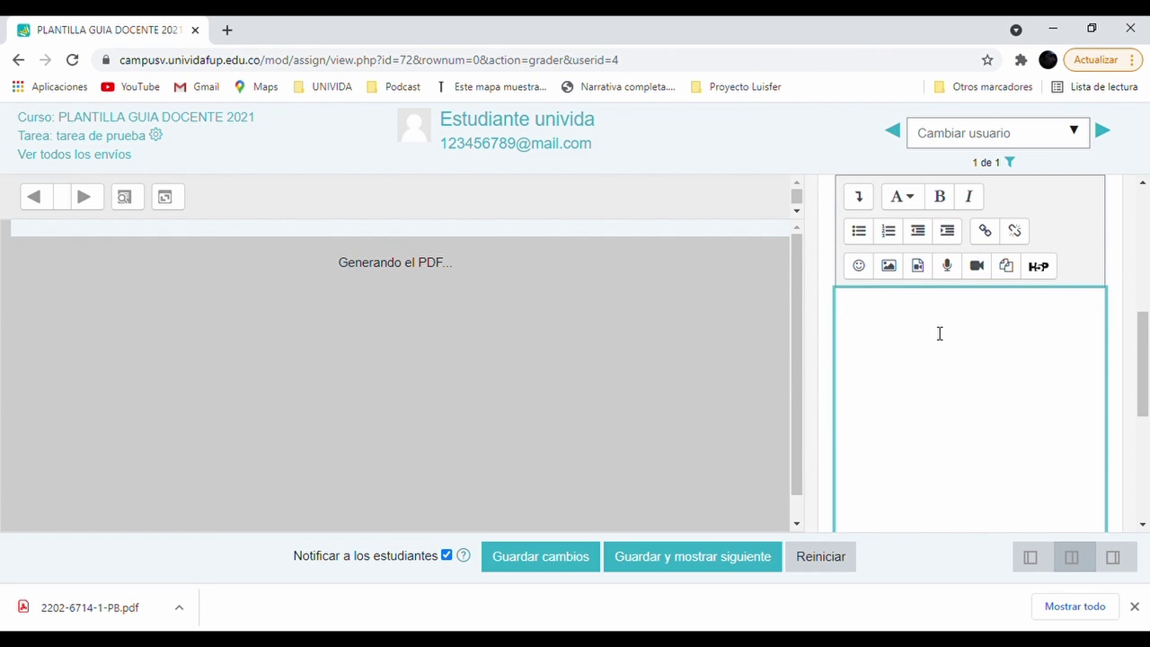
pyautogui.scroll(-1, 942, 334)
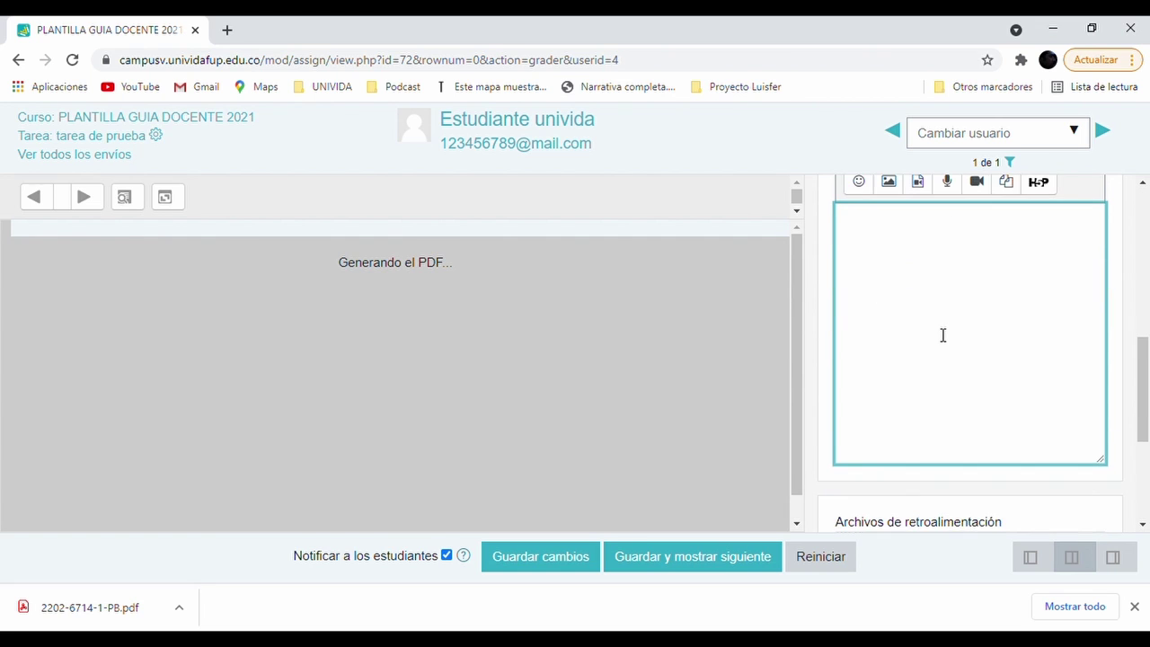
# Save the submission's grading changes, dismiss the PDF alert and check the recorded grade
pyautogui.click(557, 573)
pyautogui.click(556, 568)
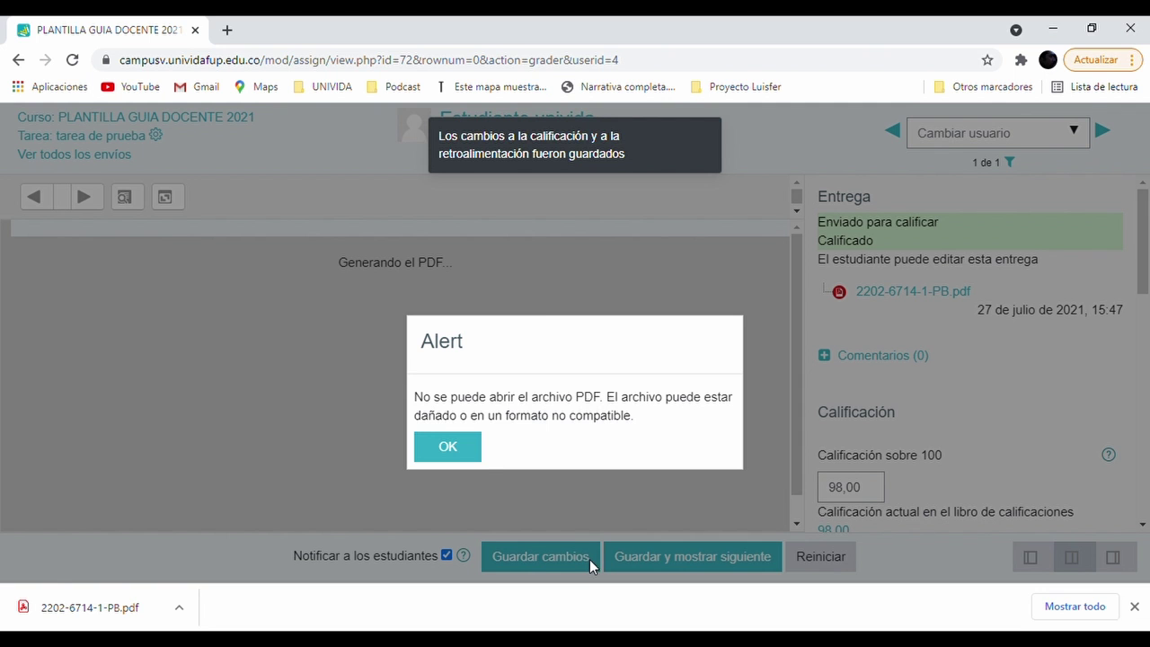
pyautogui.click(455, 447)
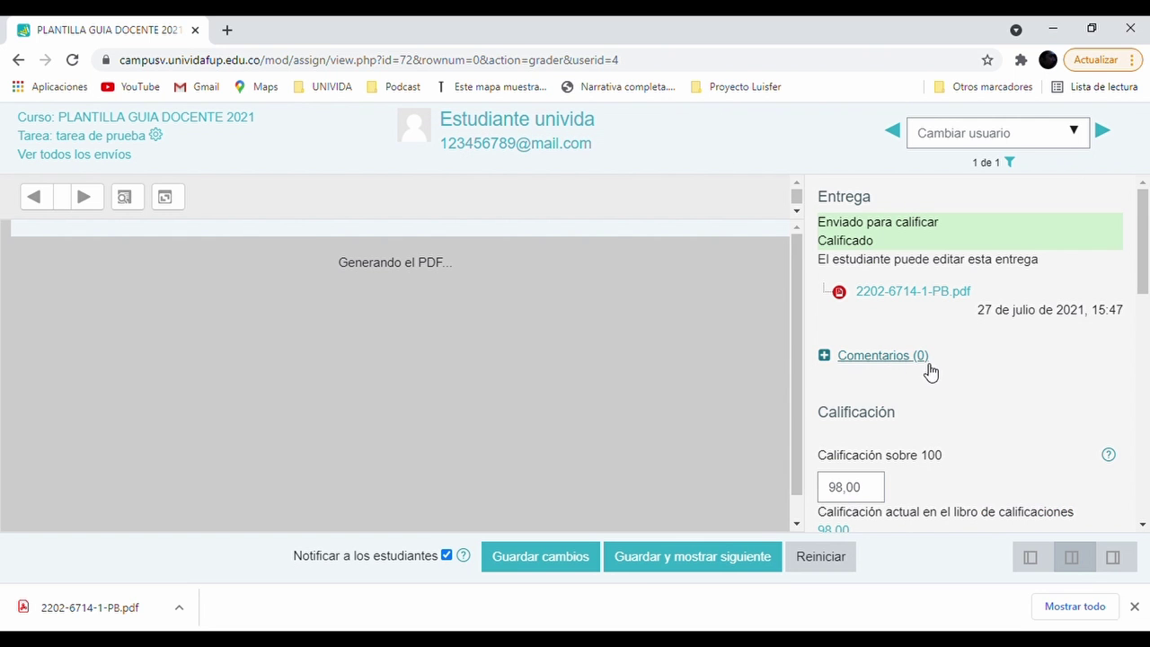
pyautogui.scroll(-1, 931, 372)
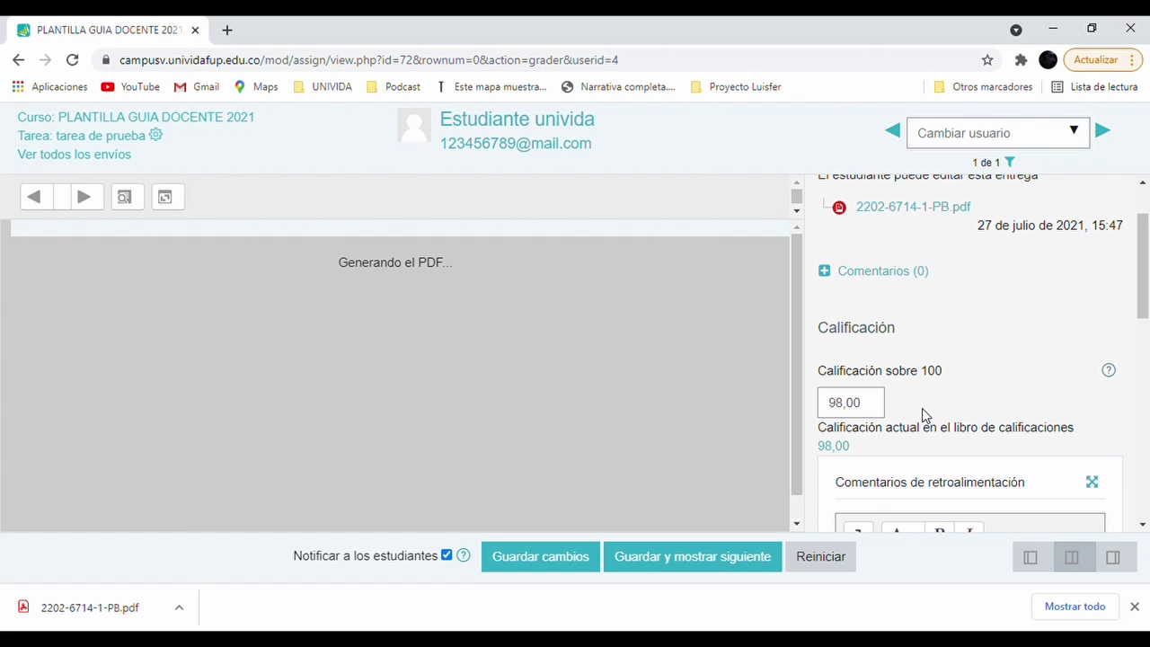
# Review the grade field out of 100 and place the cursor in the empty feedback comments box below it
pyautogui.scroll(-1, 911, 404)
pyautogui.moveTo(819, 286); pyautogui.dragTo(831, 319)
pyautogui.click(882, 321)
pyautogui.moveTo(876, 286); pyautogui.dragTo(885, 302)
pyautogui.click(890, 301)
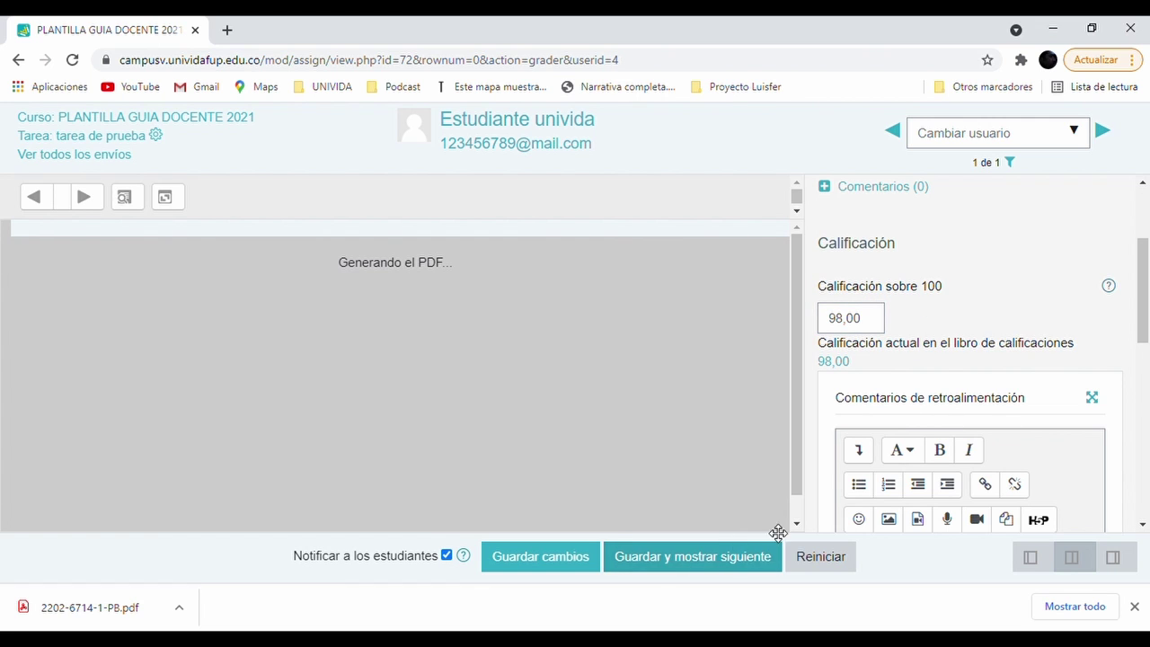
pyautogui.scroll(-2, 916, 395)
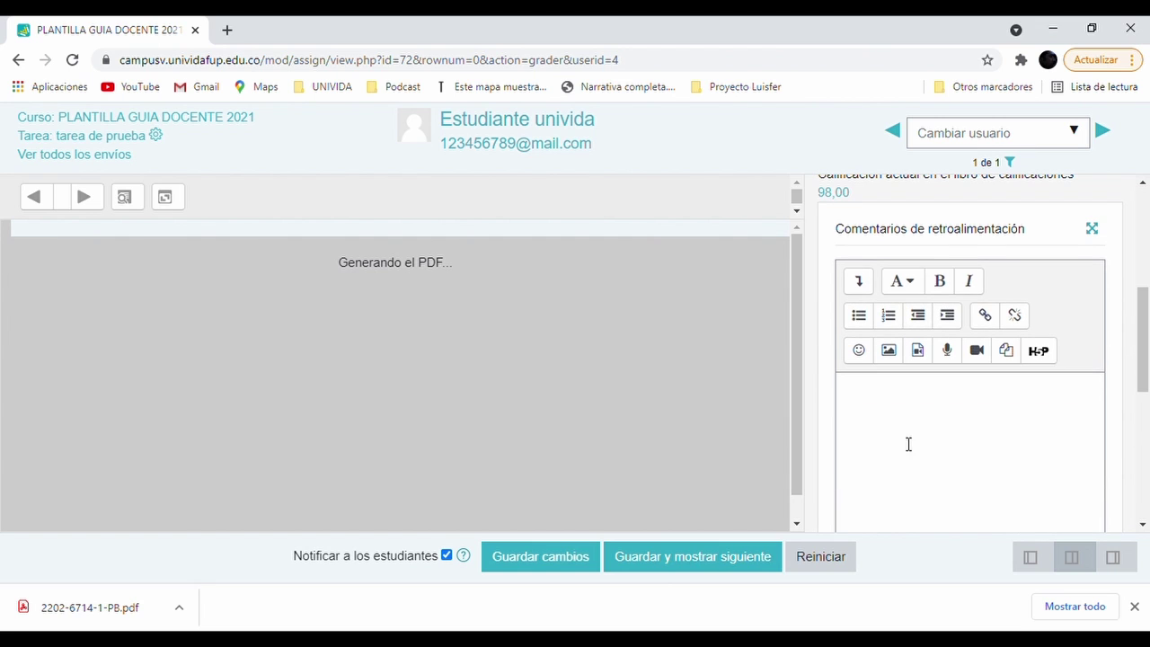
pyautogui.click(885, 404)
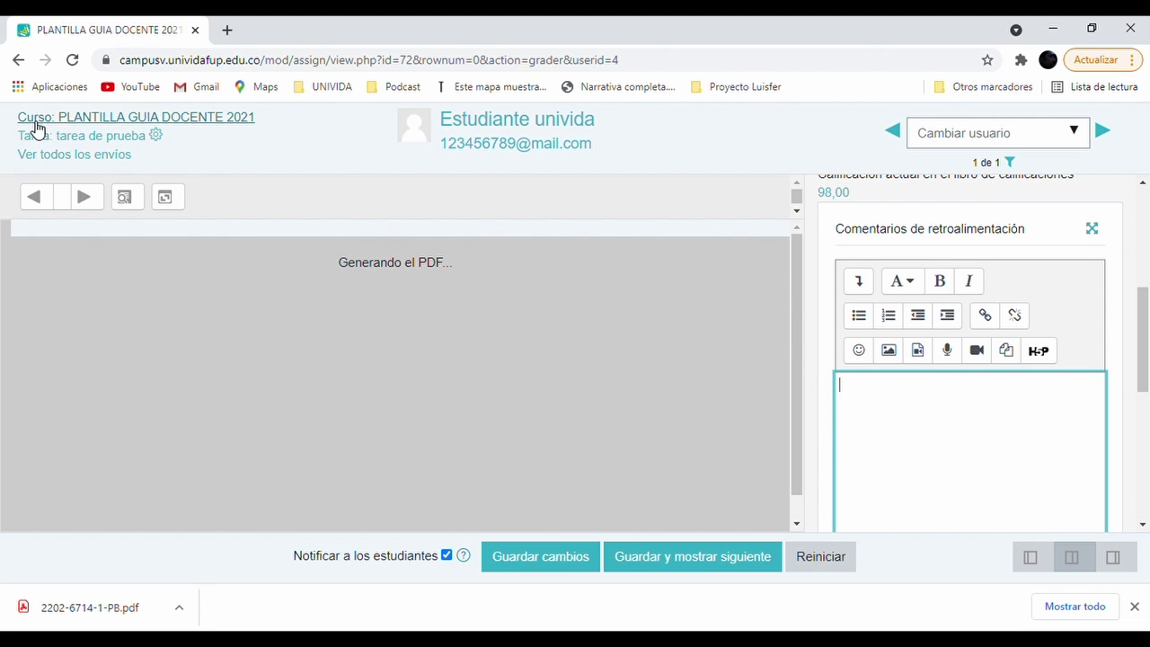
# Return to the PLANTILLA GUIA DOCENTE 2021 course page, open the assignment "tarea de prueba" and check its grading summary
pyautogui.click(150, 122)
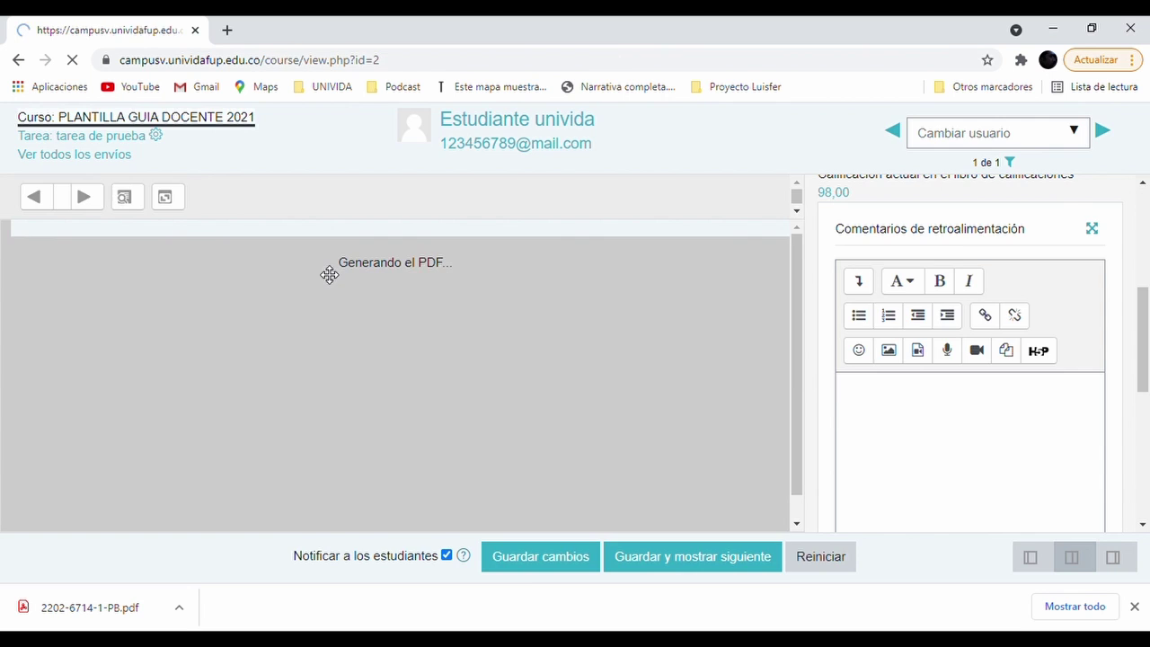
pyautogui.scroll(-10, 396, 310)
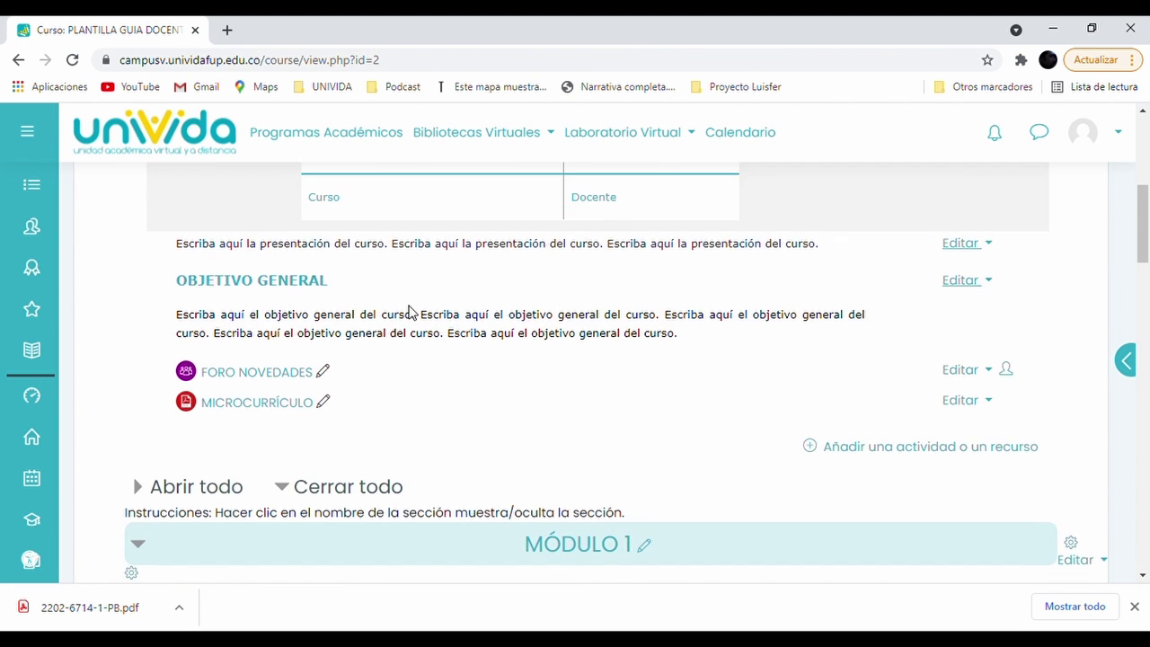
pyautogui.scroll(-7, 409, 313)
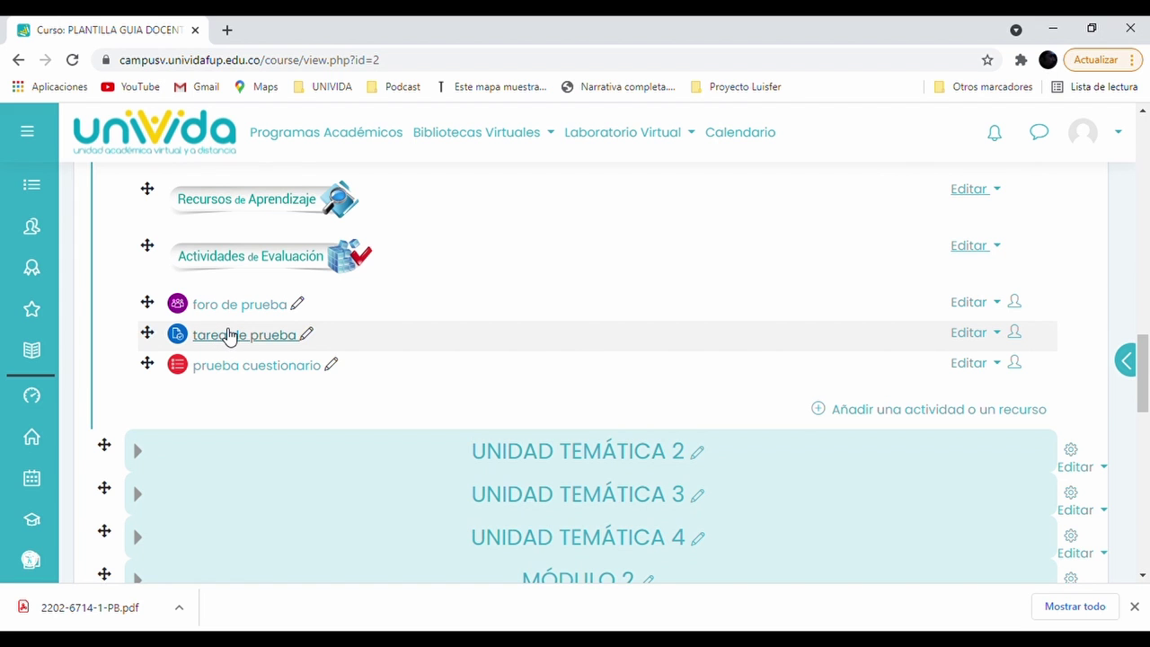
pyautogui.click(229, 335)
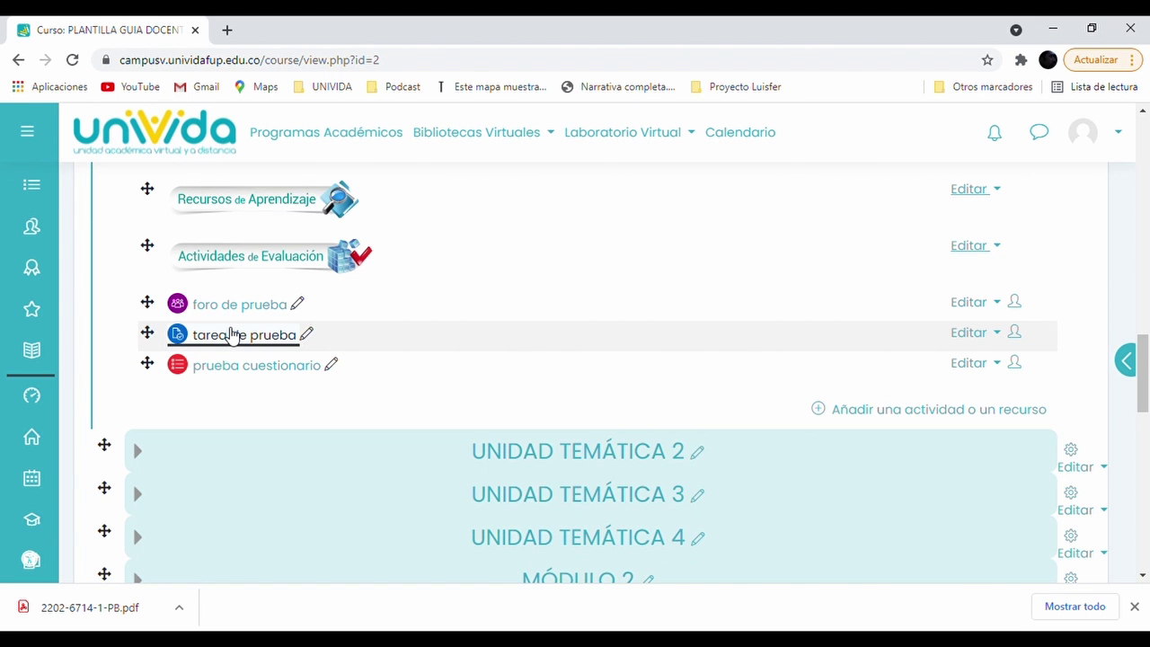
pyautogui.scroll(-4, 693, 377)
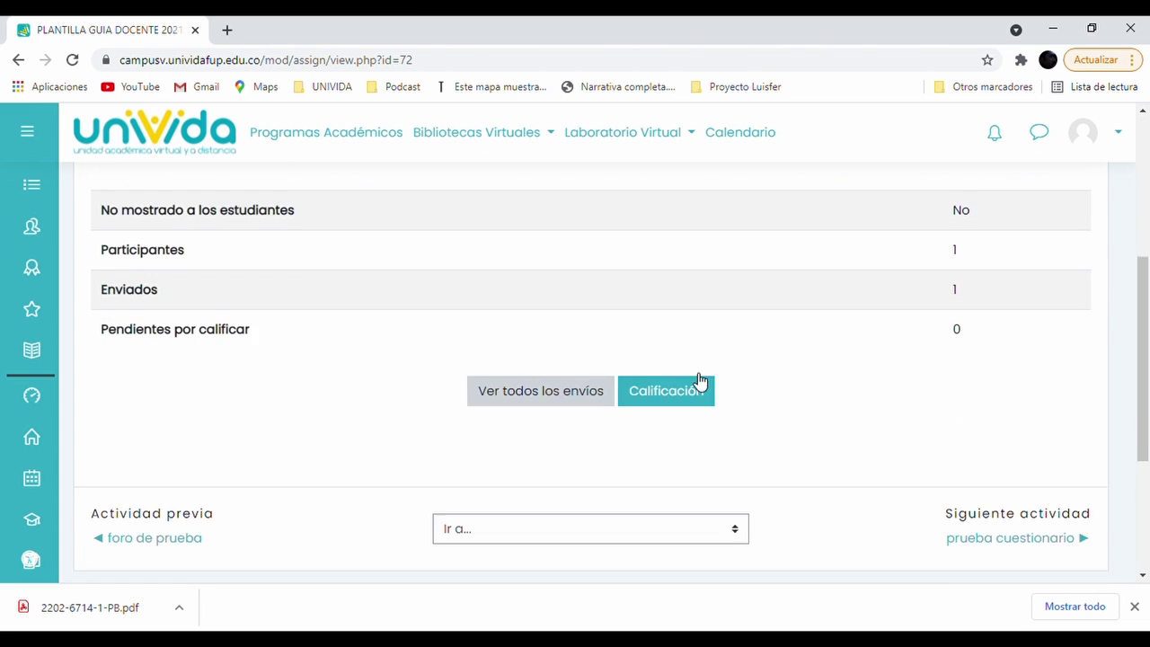
pyautogui.scroll(1, 239, 341)
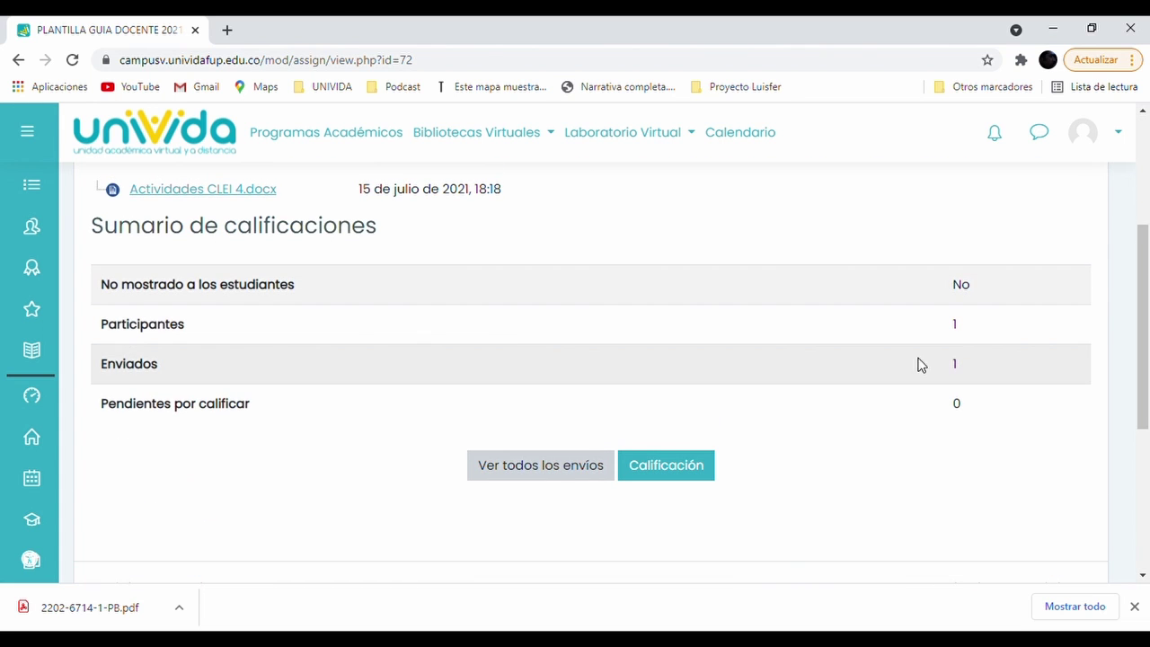